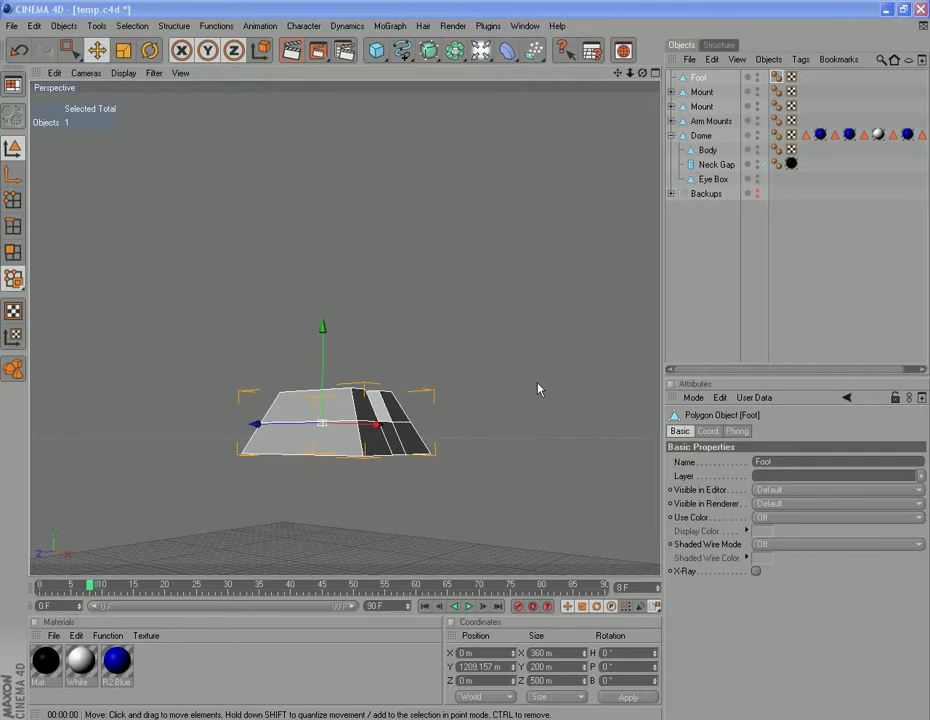
Step: Add a Cube primitive to the scene for the block on top of the foot
left_click_drag(617, 73, 611, 120)
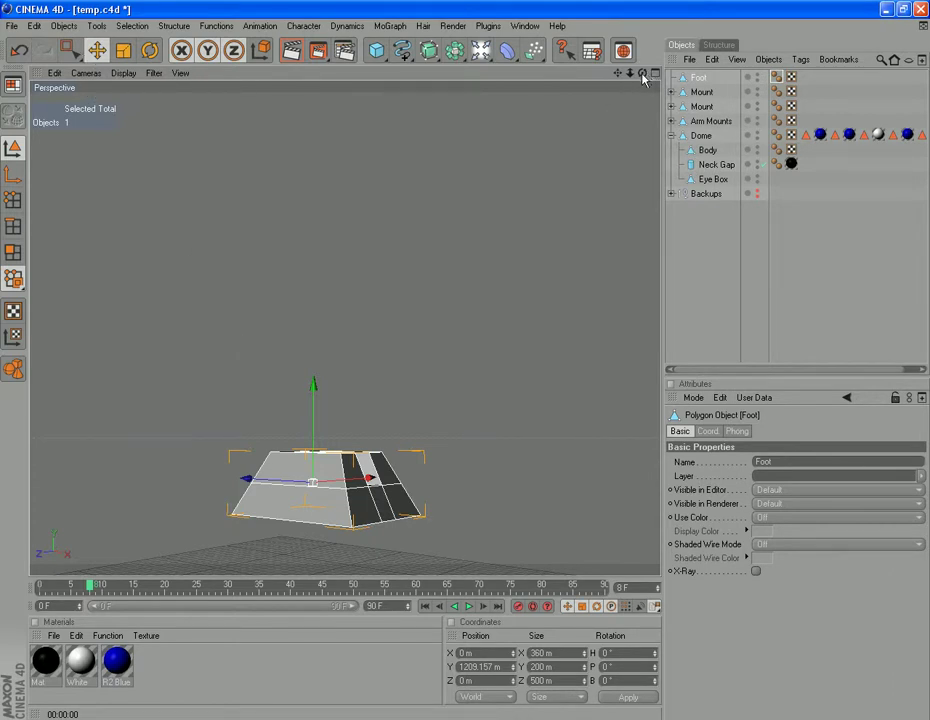
left_click_drag(643, 79, 676, 78)
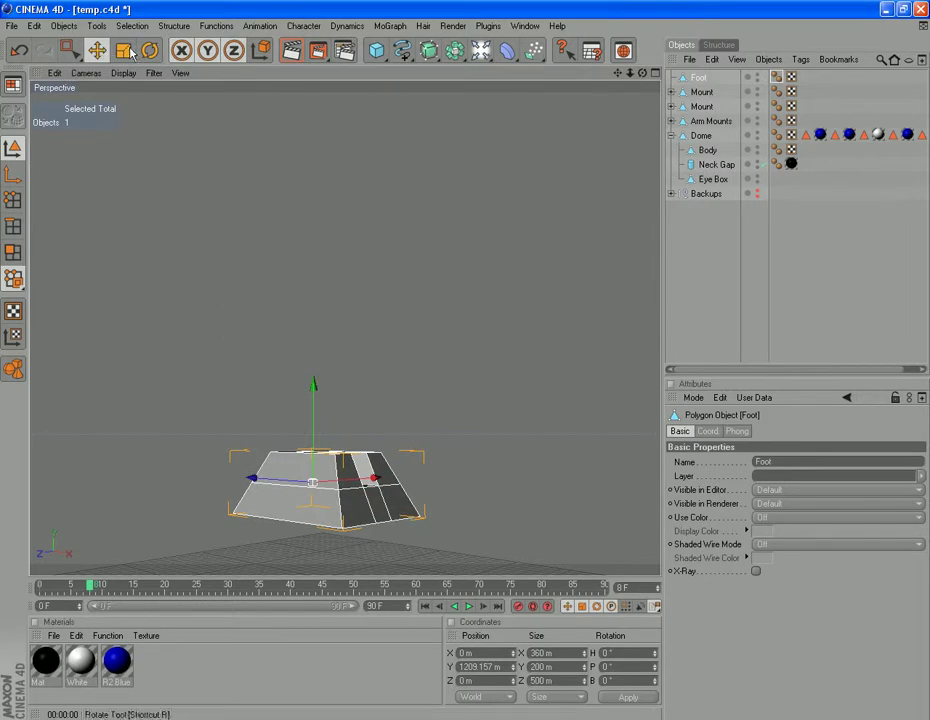
left_click(65, 27)
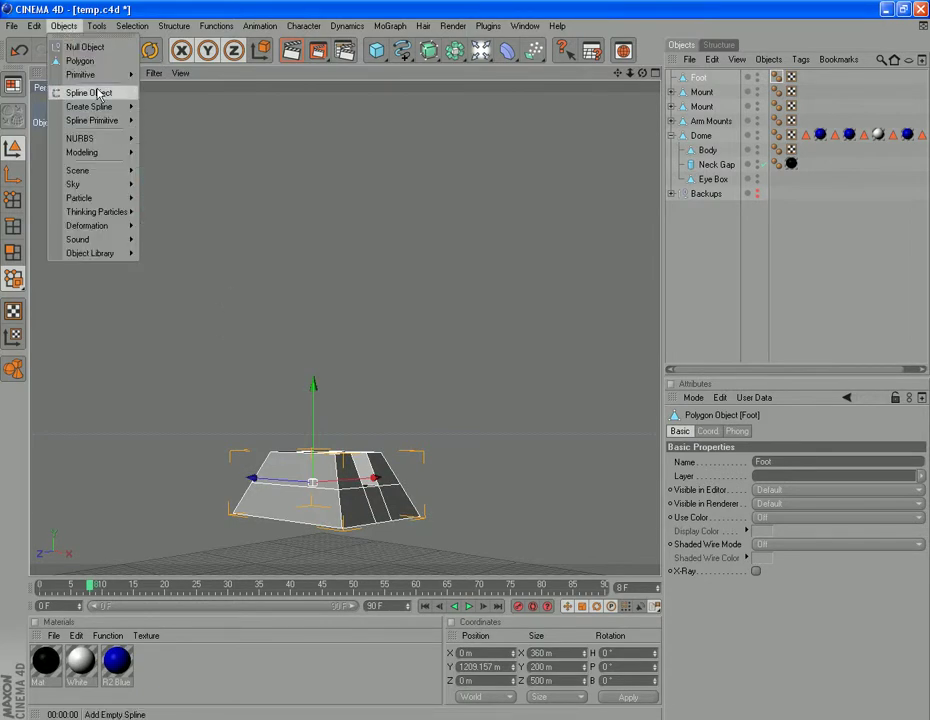
mouse_move(100, 75)
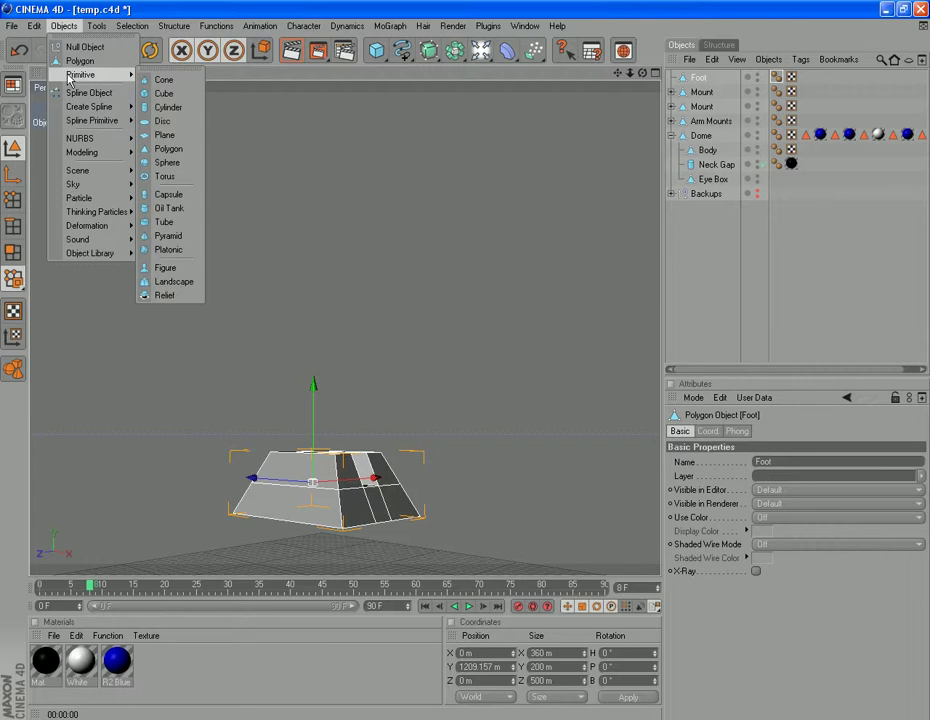
left_click(186, 95)
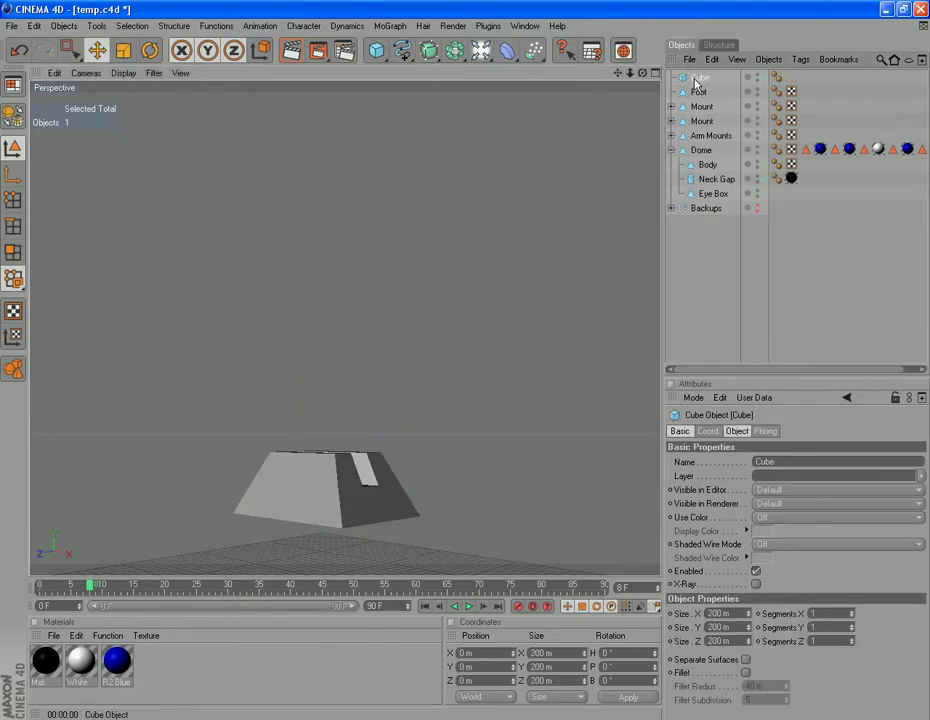
Step: Set the new cube's X size to 100 m
scroll(372, 466, "down", 8)
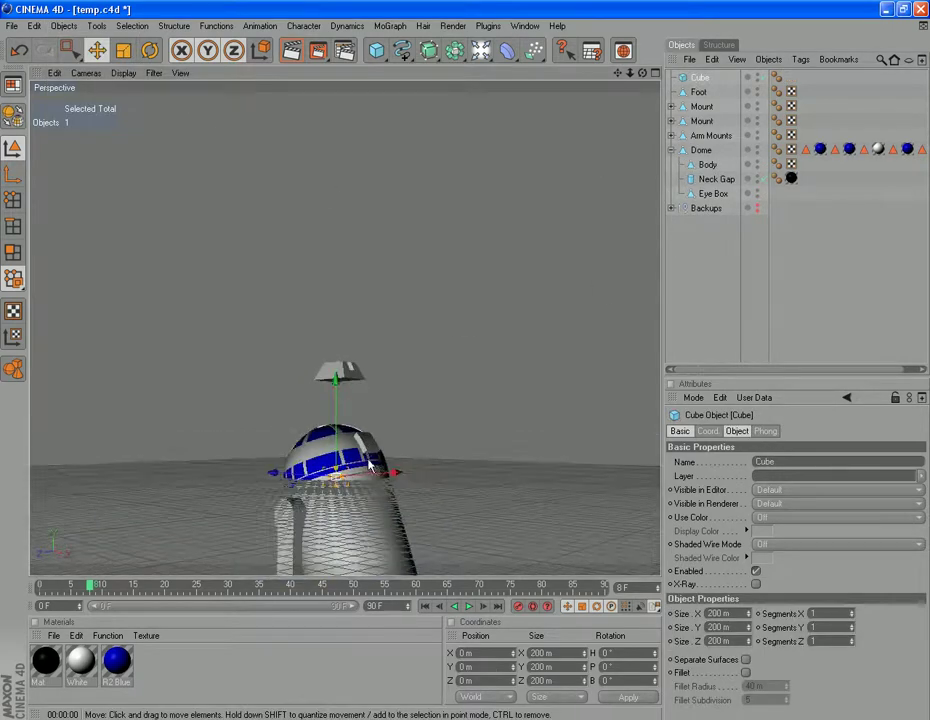
scroll(366, 460, "up", 5)
scroll(366, 461, "down", 3)
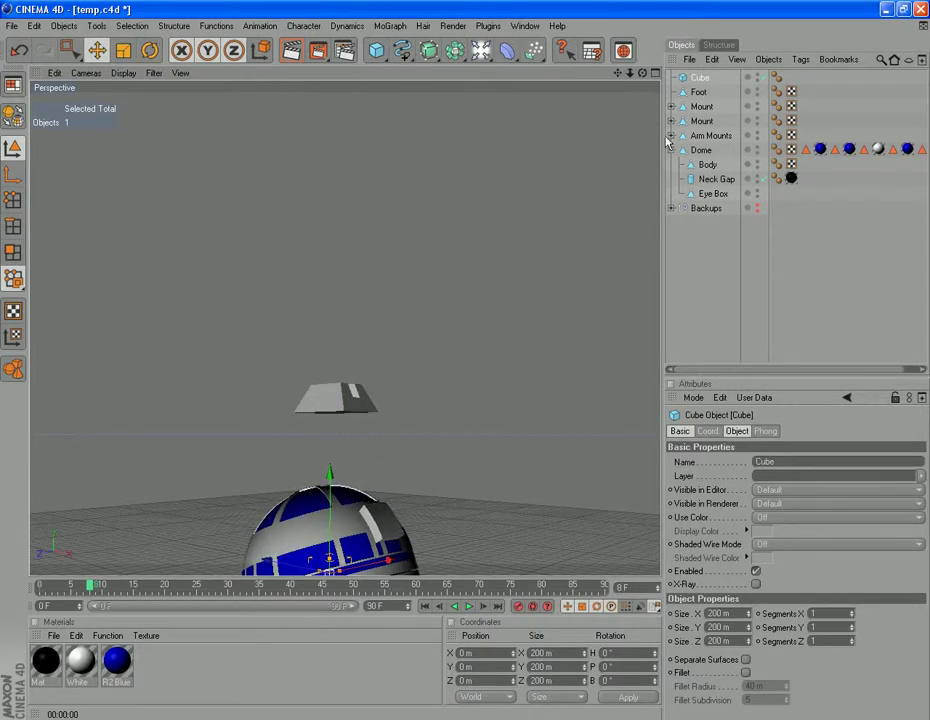
left_click(700, 79)
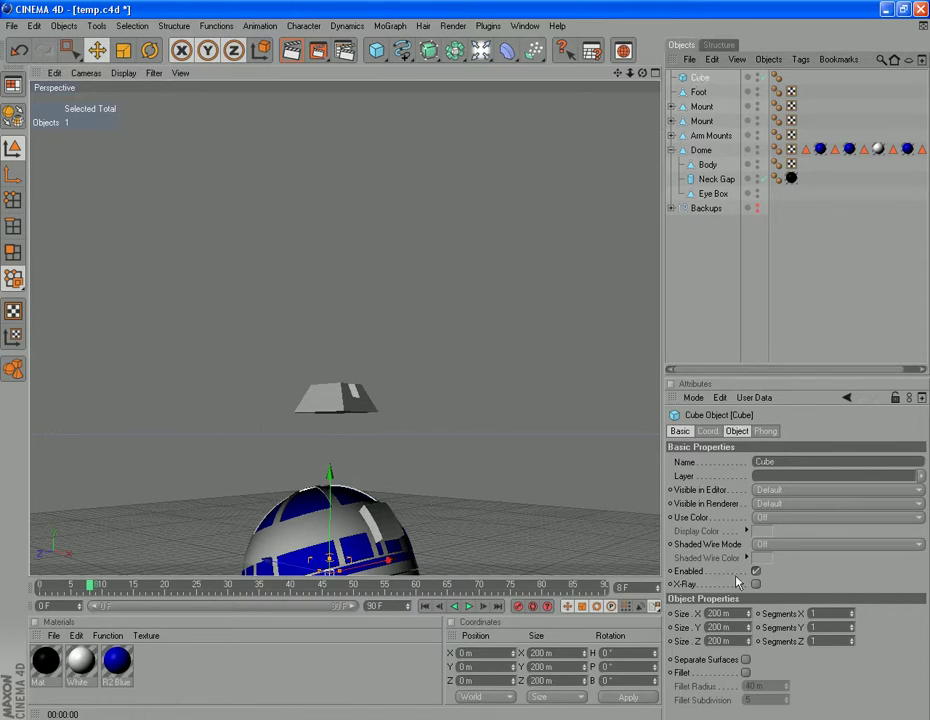
left_click_drag(726, 613, 617, 608)
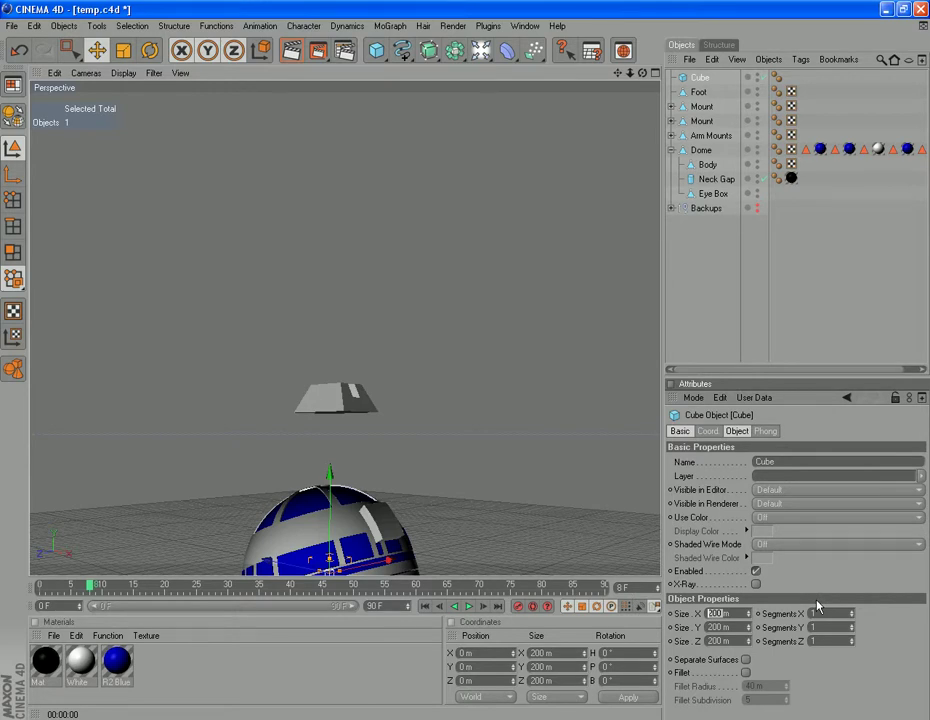
scroll(422, 500, "down", 6)
scroll(422, 506, "up", 5)
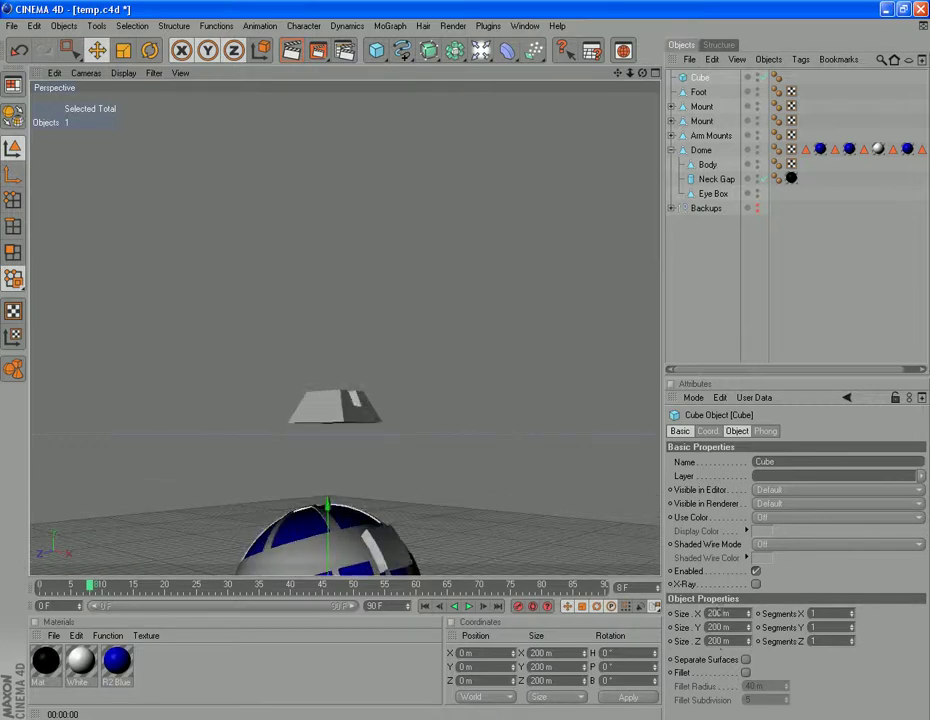
left_click_drag(723, 612, 671, 615)
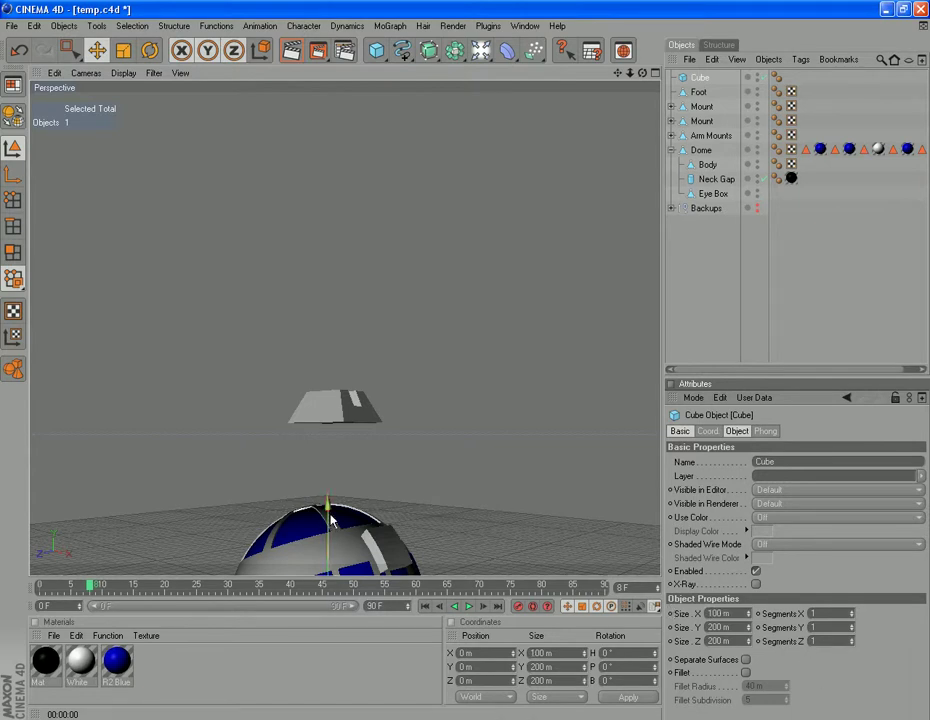
Step: Raise the cube onto the top of the foot at about Y 1371 m and shift it along Z to about -54 m
left_click_drag(327, 500, 328, 291)
scroll(394, 511, "up", 5)
scroll(392, 530, "up", 2)
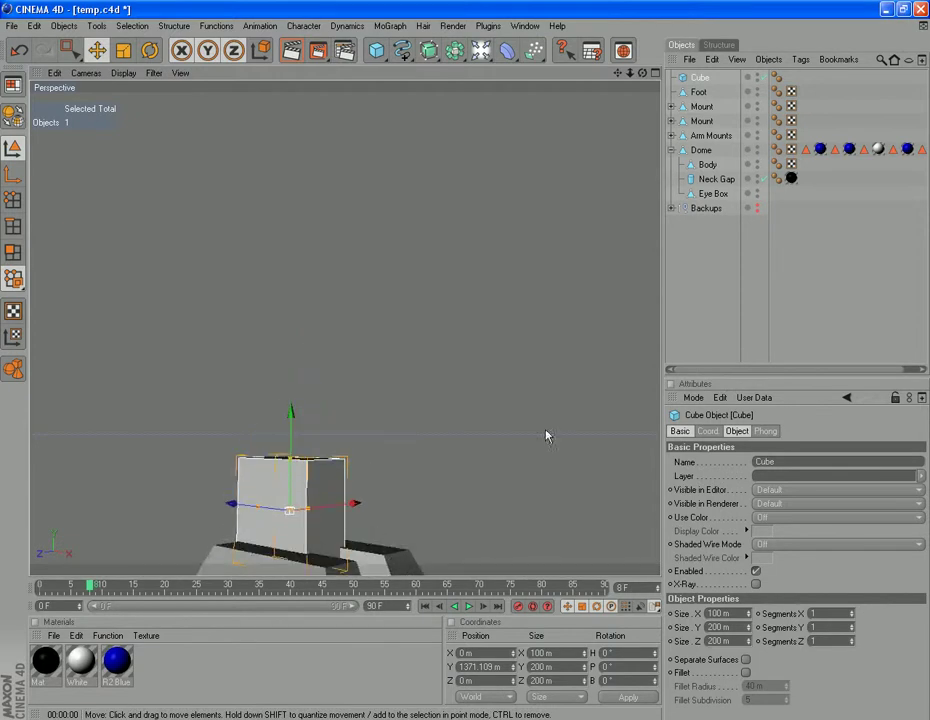
left_click_drag(643, 75, 241, 83)
mouse_move(203, 516)
left_mouse_down()
mouse_move(240, 516)
mouse_move(216, 515)
left_mouse_up()
scroll(419, 475, "down", 2)
scroll(419, 475, "down", 1)
scroll(419, 475, "up", 2)
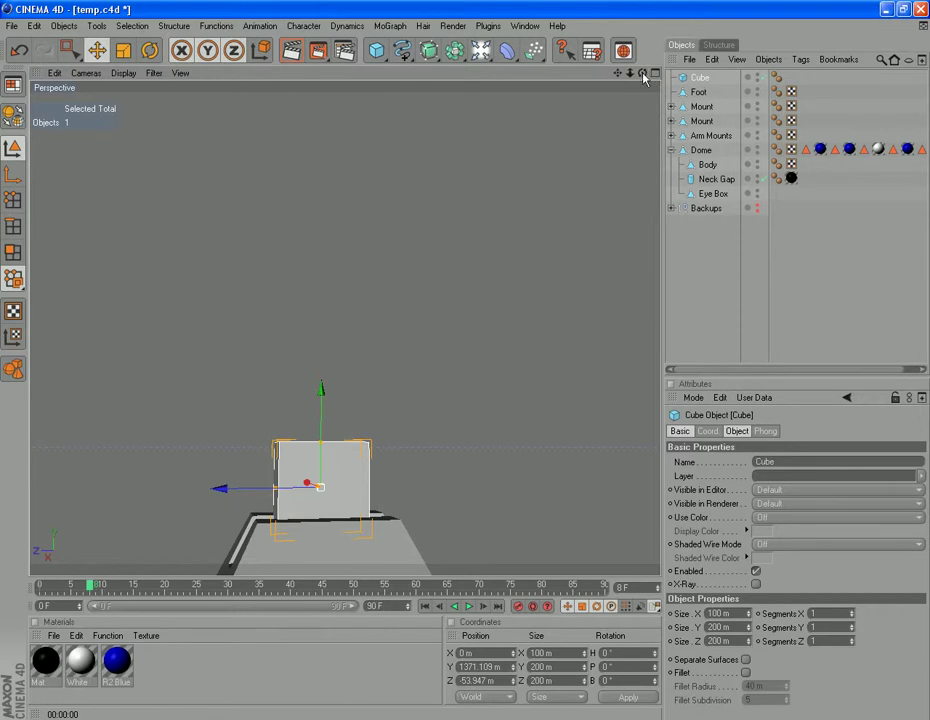
Step: Make the cube editable and extrude its bottom polygon 75 m down into the foot
left_click_drag(642, 74, 647, 257)
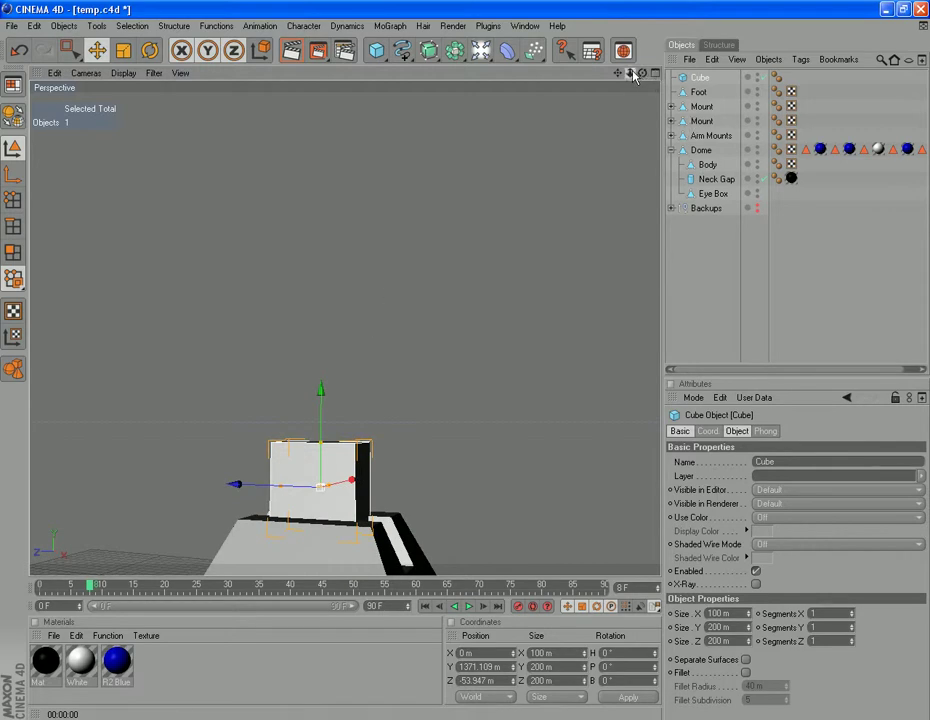
left_click_drag(642, 77, 801, 183)
left_click_drag(625, 140, 824, 104, "alt")
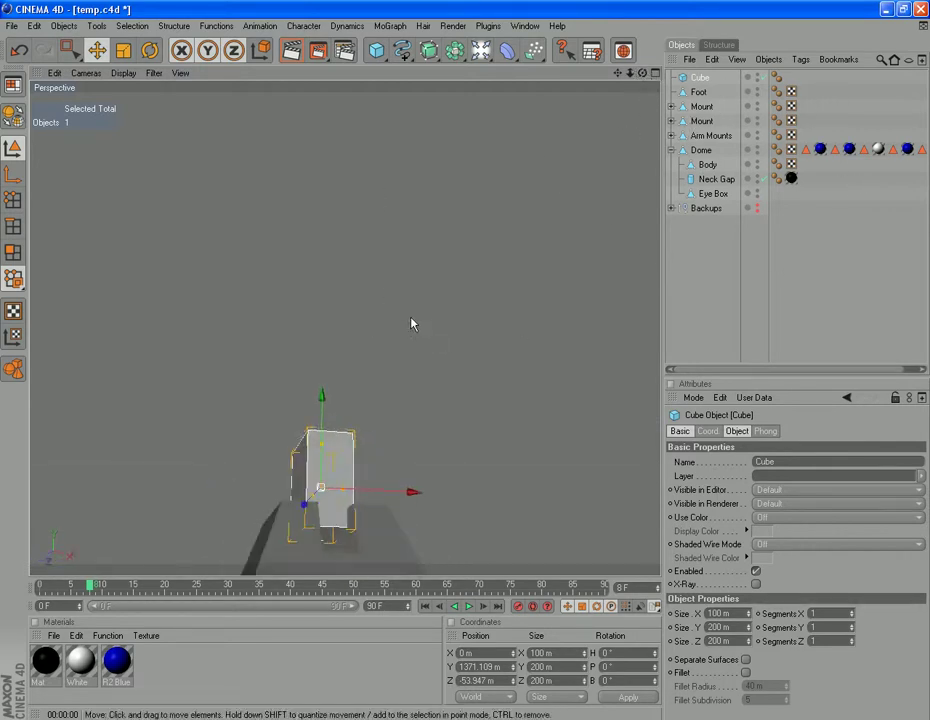
key("c")
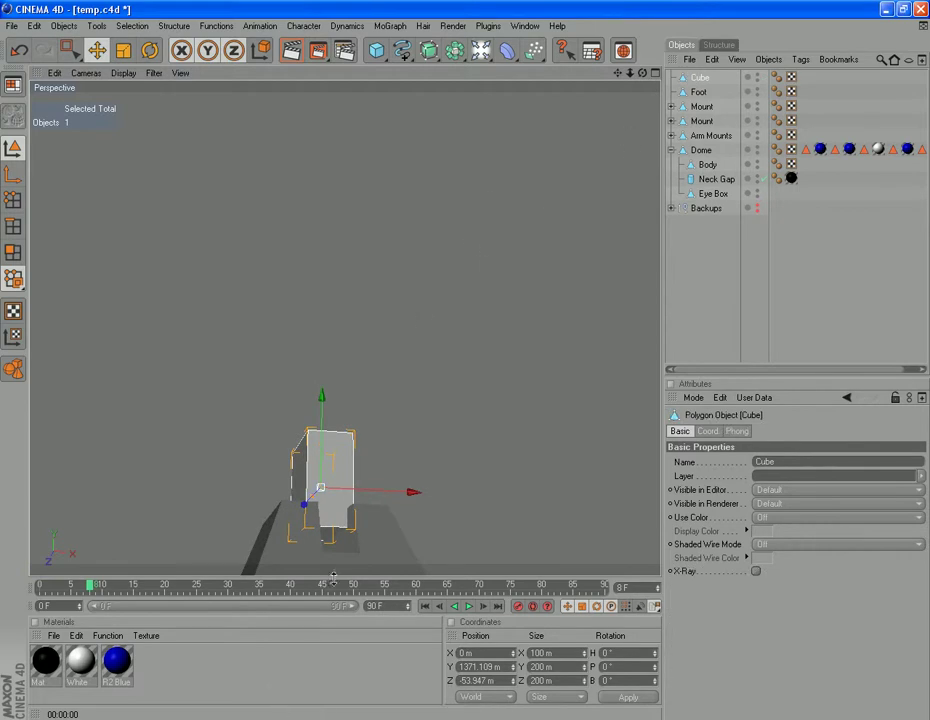
left_click(13, 253)
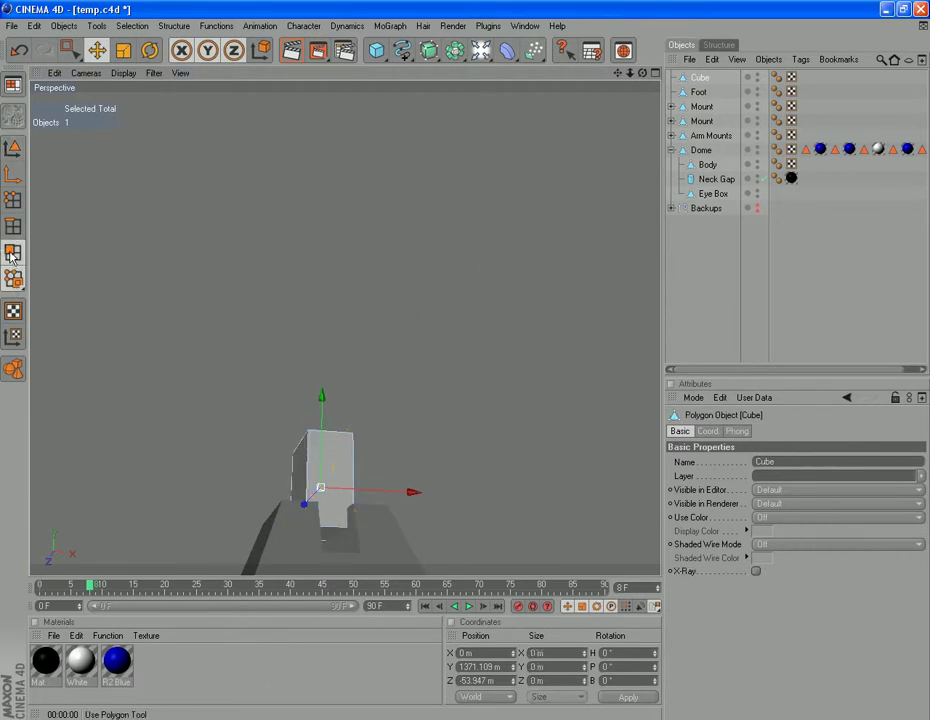
left_click(325, 543)
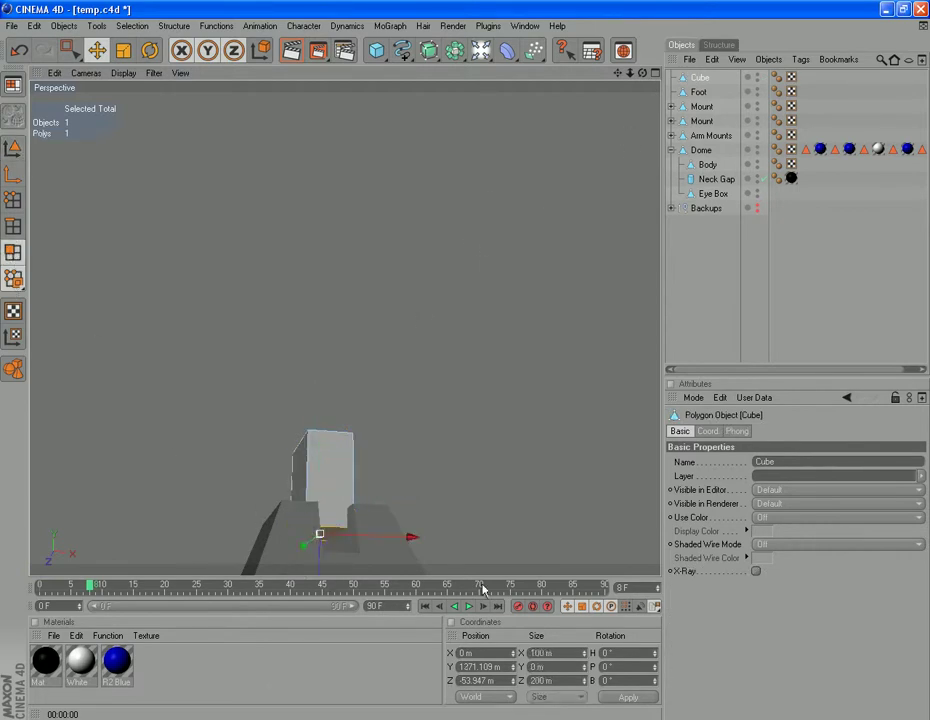
right_click(447, 474)
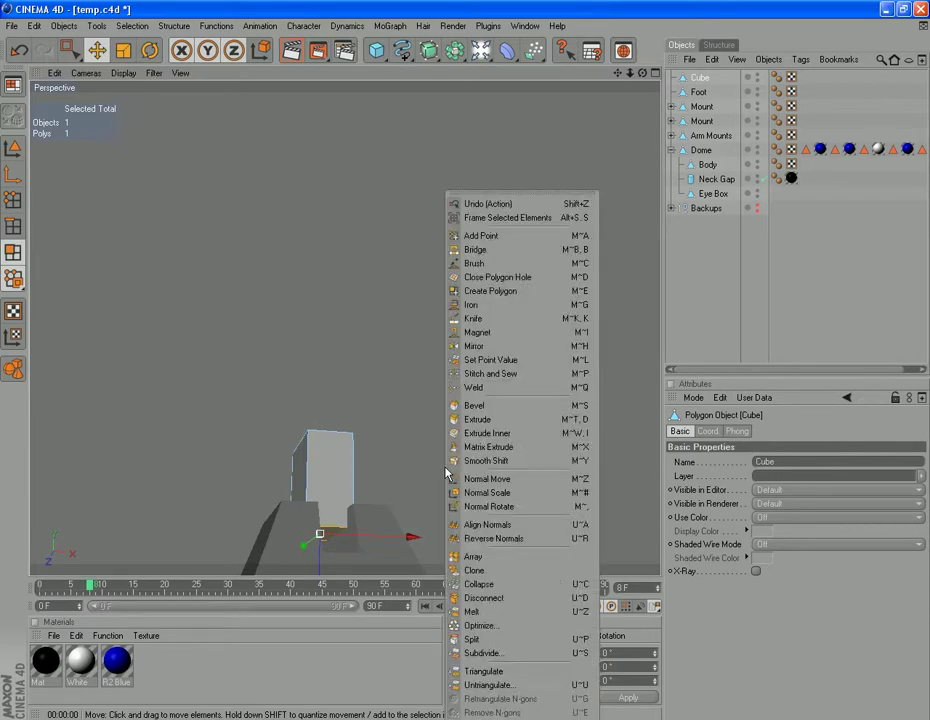
left_click(474, 419)
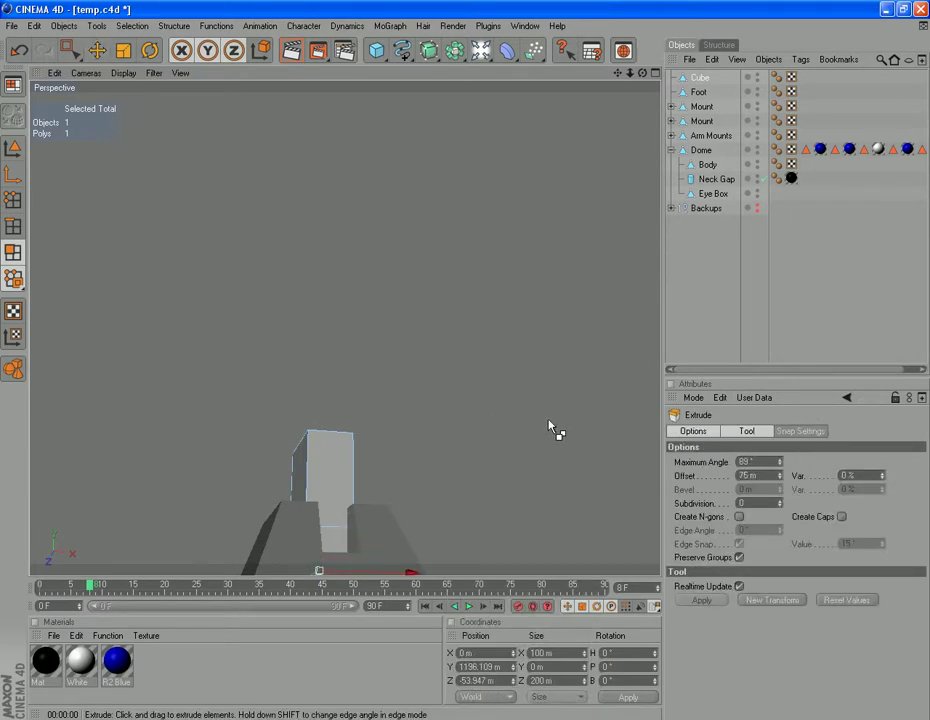
left_click_drag(494, 465, 455, 518)
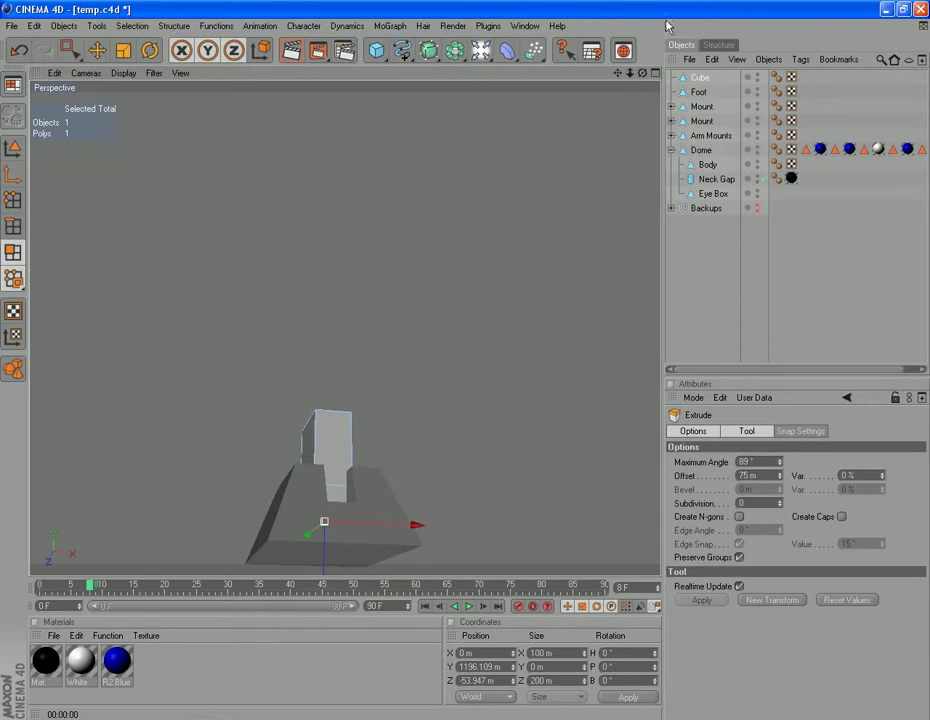
Step: Extrude the cube's top polygon upward by about 30 m
left_click_drag(642, 75, 652, 138)
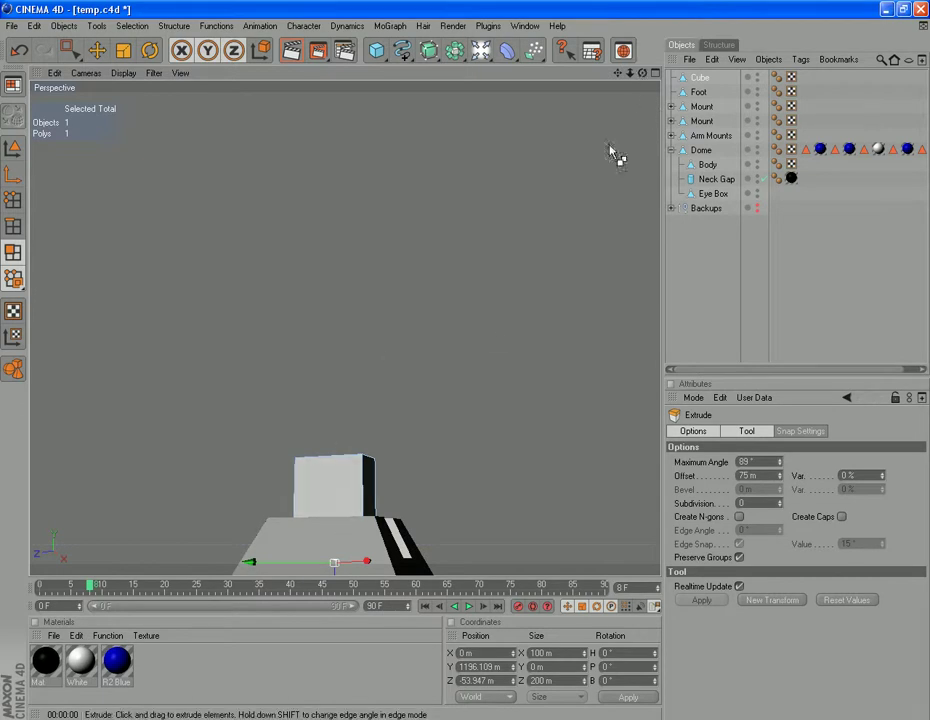
left_click_drag(643, 78, 477, 224)
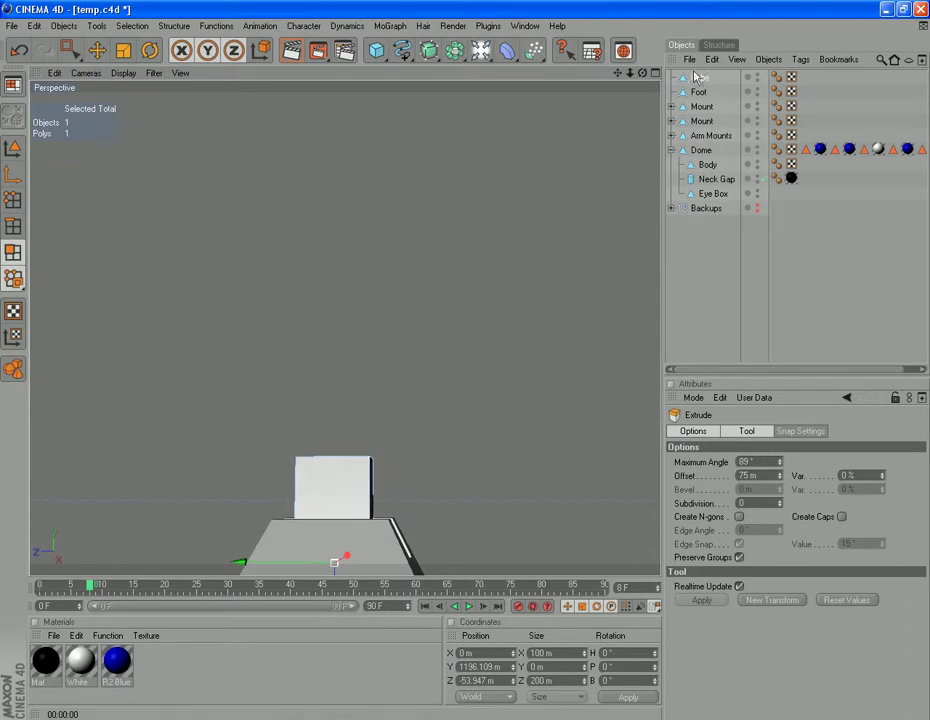
left_click_drag(618, 75, 641, 99)
scroll(424, 500, "up", 4)
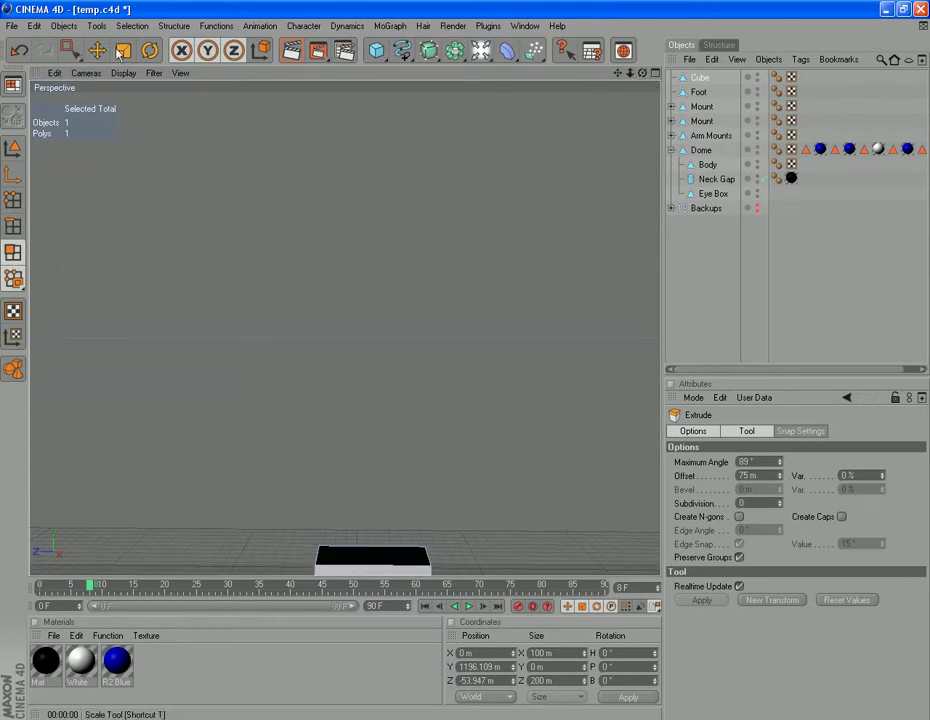
left_click(14, 251)
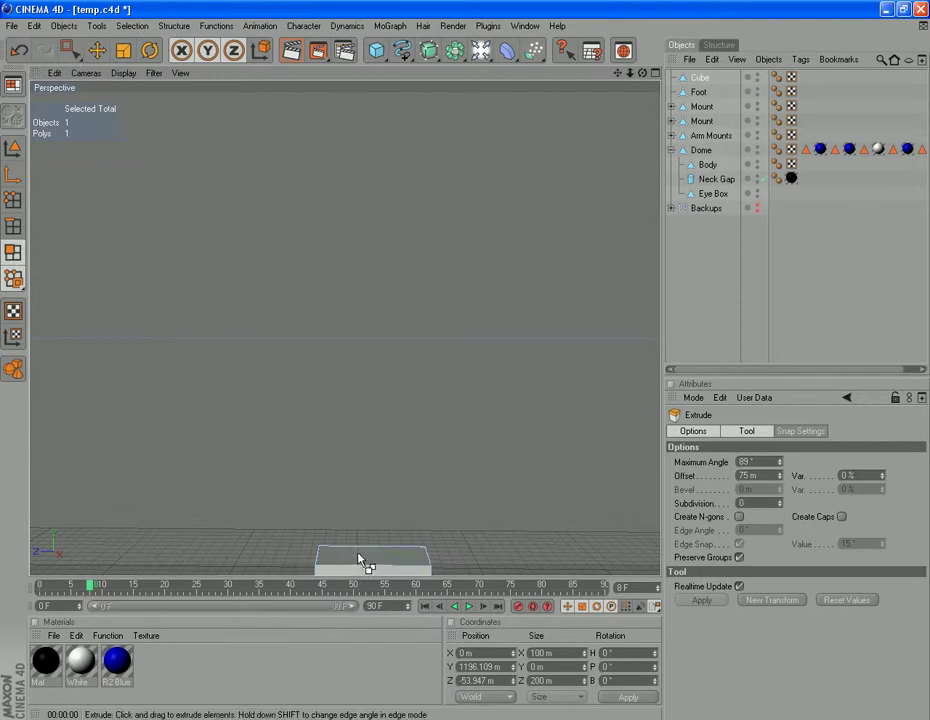
right_click(450, 520)
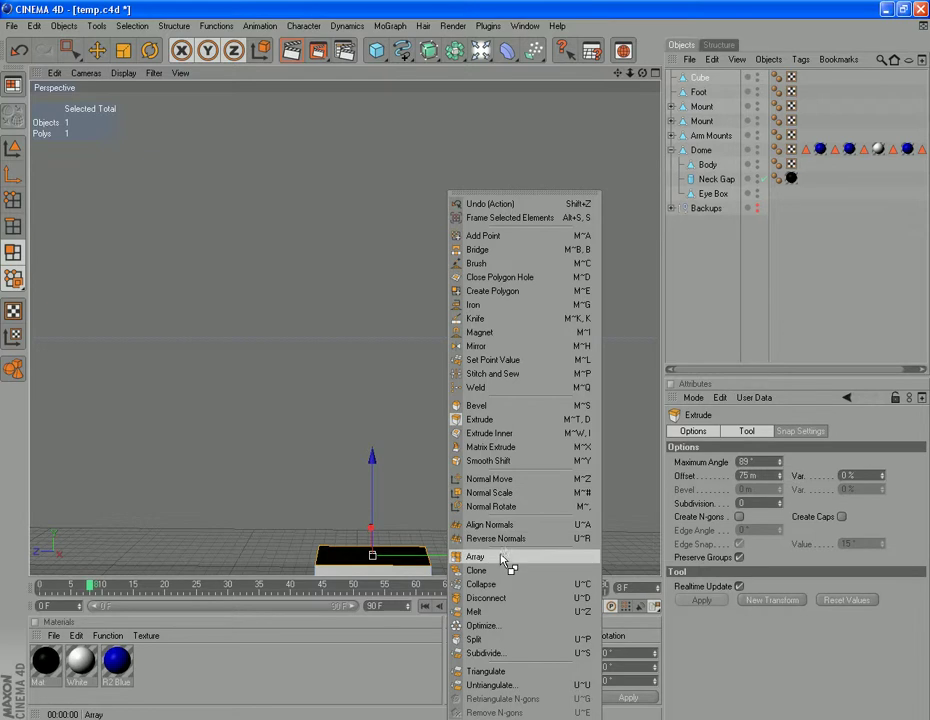
left_click(482, 419)
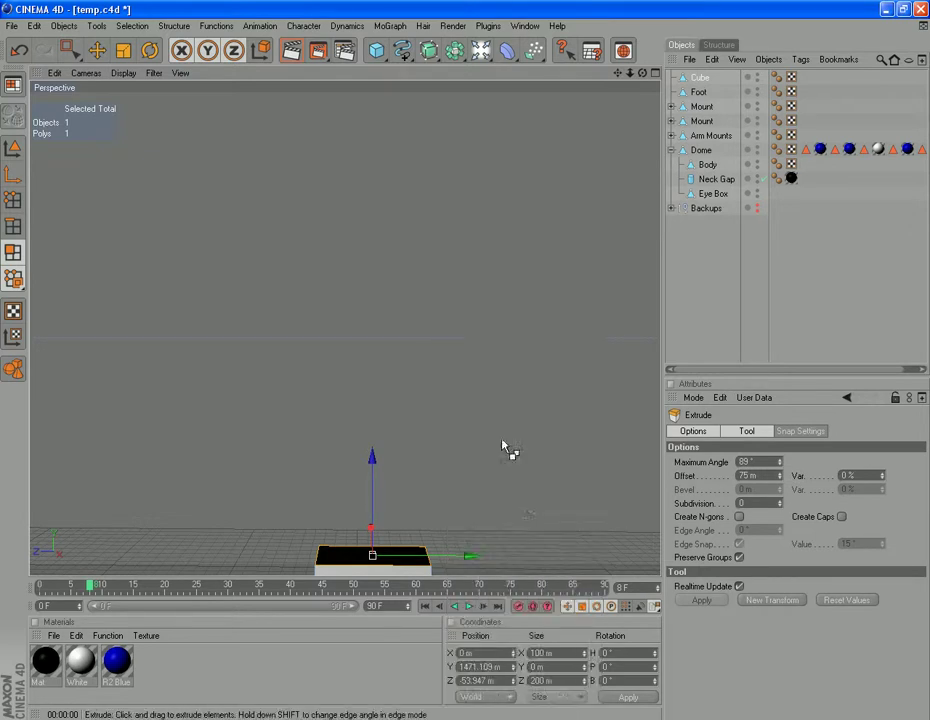
left_click_drag(523, 482, 552, 504)
Step: Rotate the cube's top polygon by about 20° to give the block a sloped top along its Z length
left_click(149, 50)
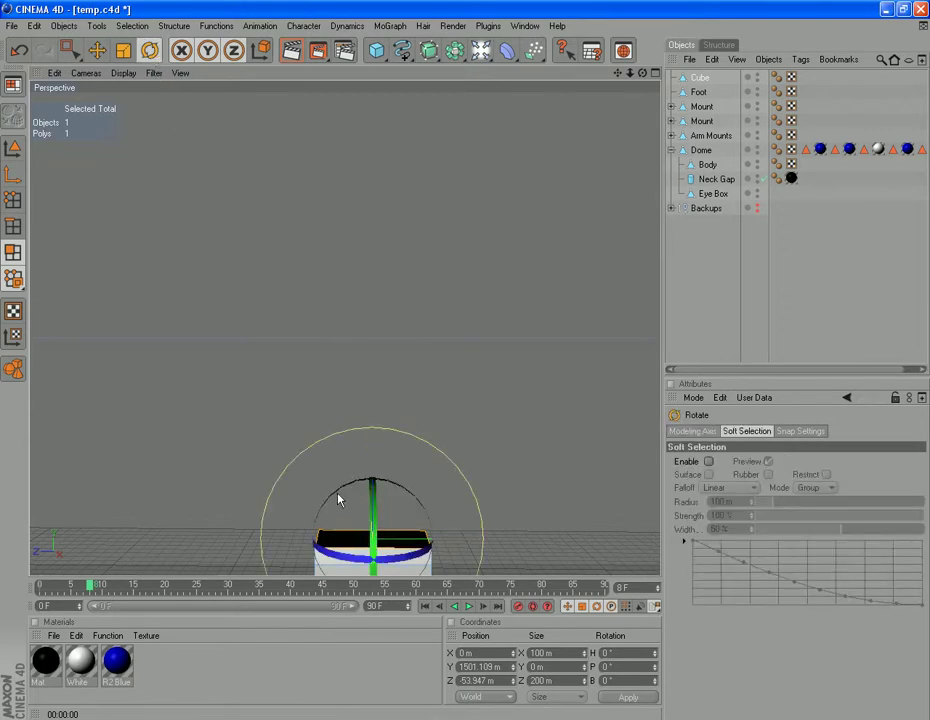
left_click_drag(338, 500, 326, 511)
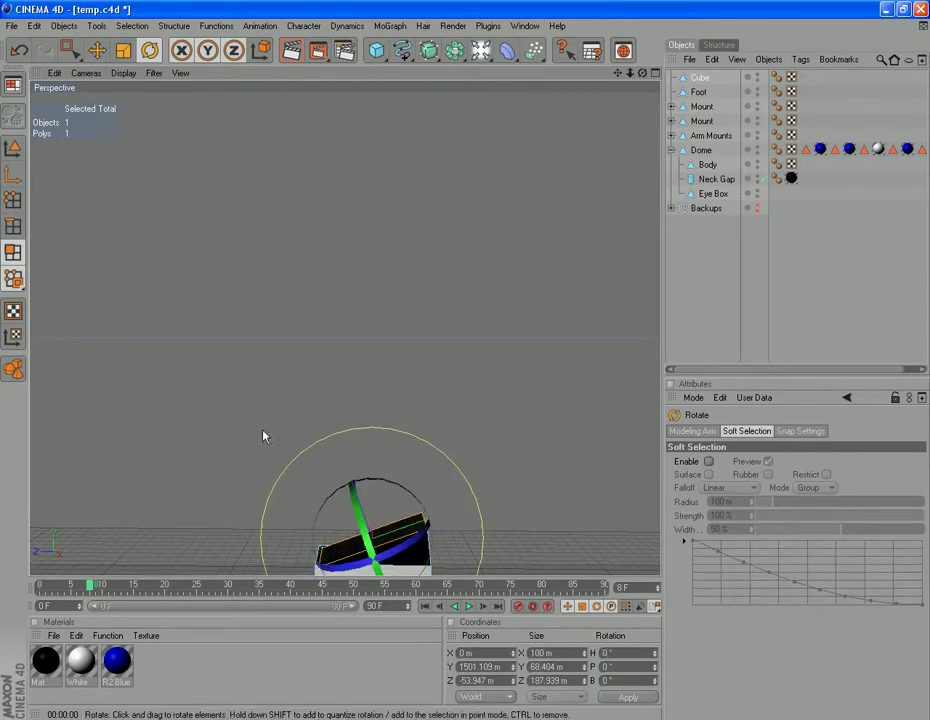
left_click(716, 295)
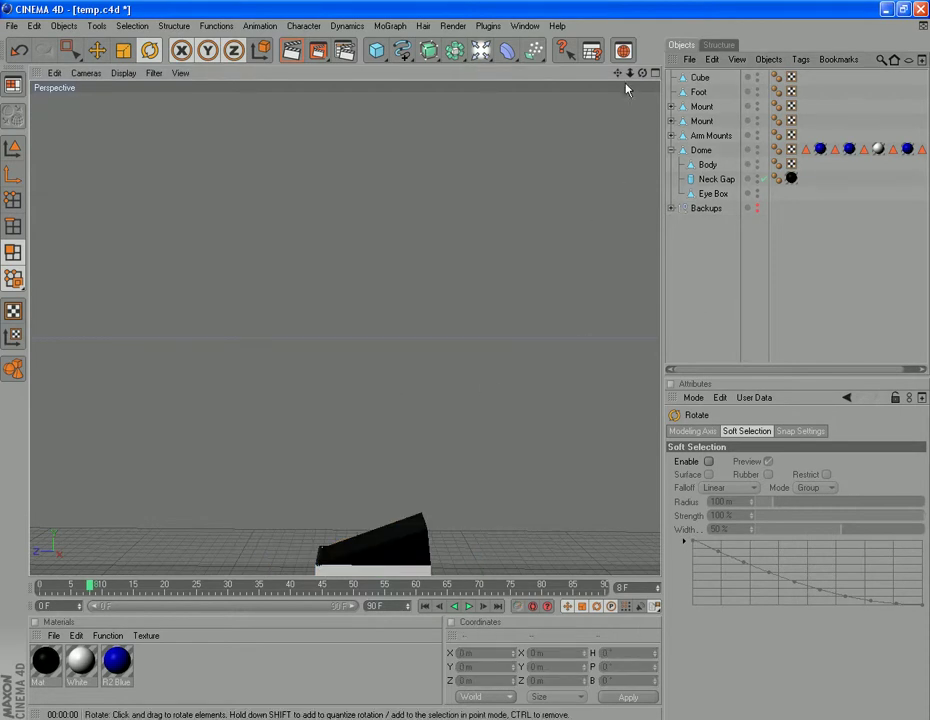
left_click_drag(644, 74, 376, 364)
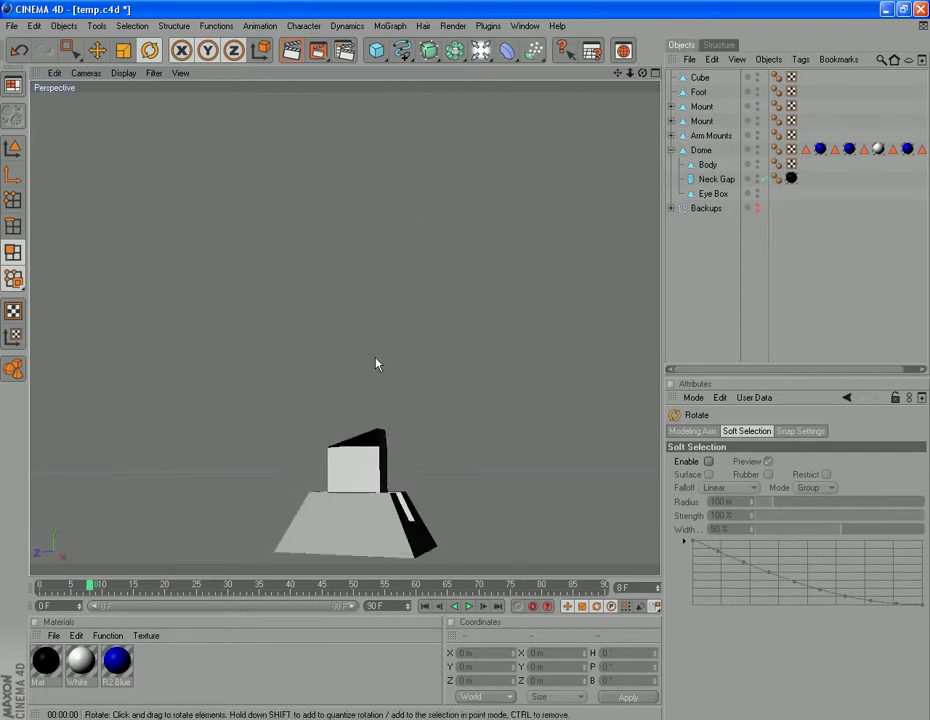
Step: Rename the cube to Mount Block and nest it under the Foot object, leaving the Foot hierarchy collapsed
double_click(700, 77)
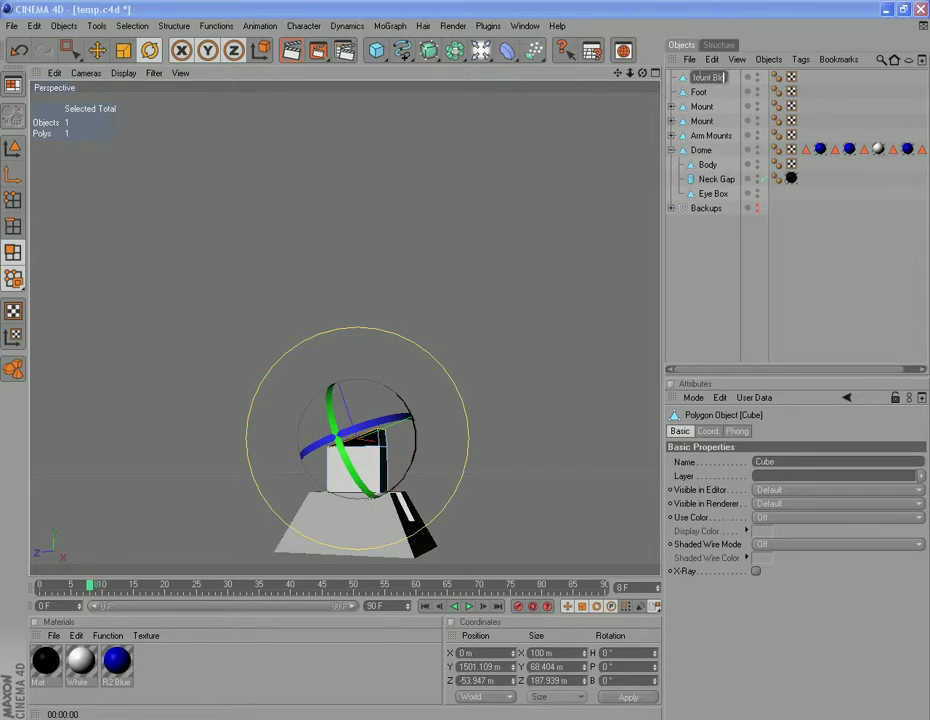
type("Mount Block")
key("Return")
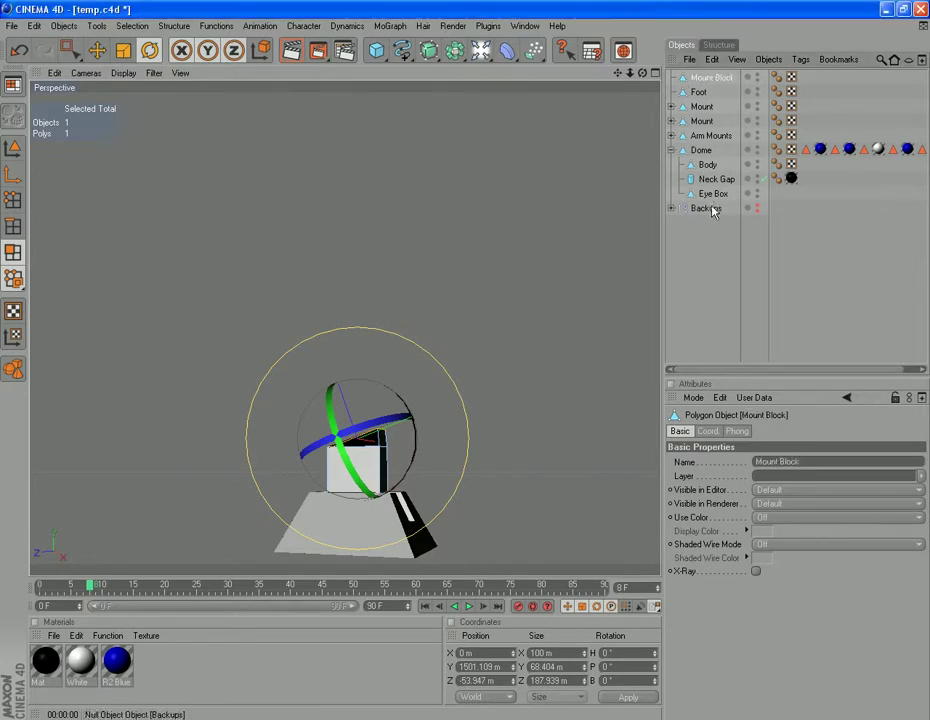
left_click_drag(693, 90, 694, 91)
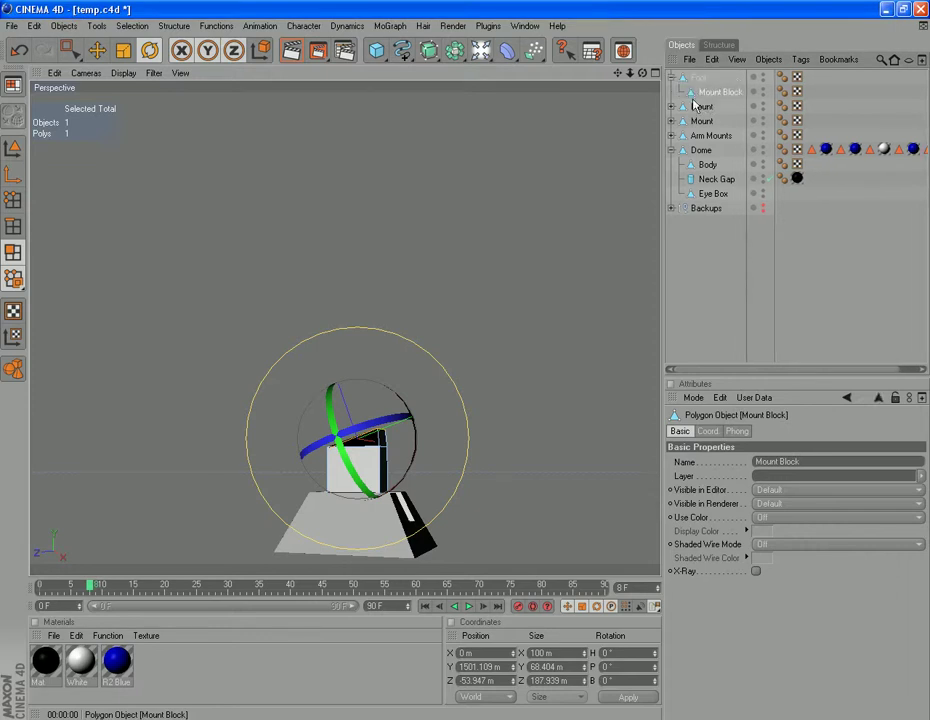
left_click(668, 78)
left_click(672, 78)
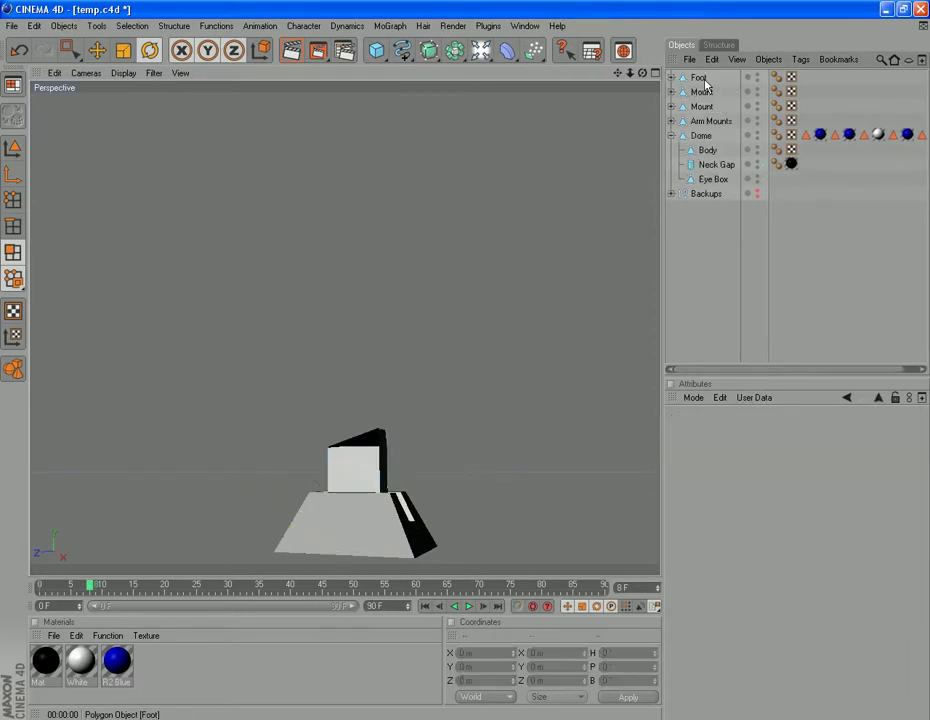
Step: Add a cylinder primitive and move it straight up above the foot to a Y position of about 1941 m
left_click(698, 78)
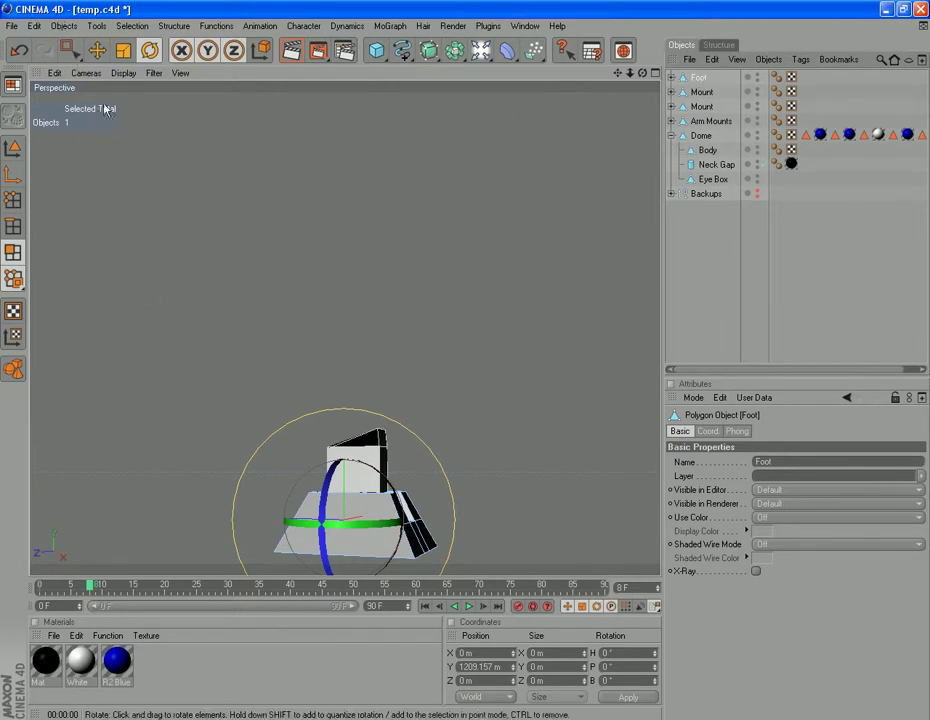
left_click(74, 27)
mouse_move(104, 77)
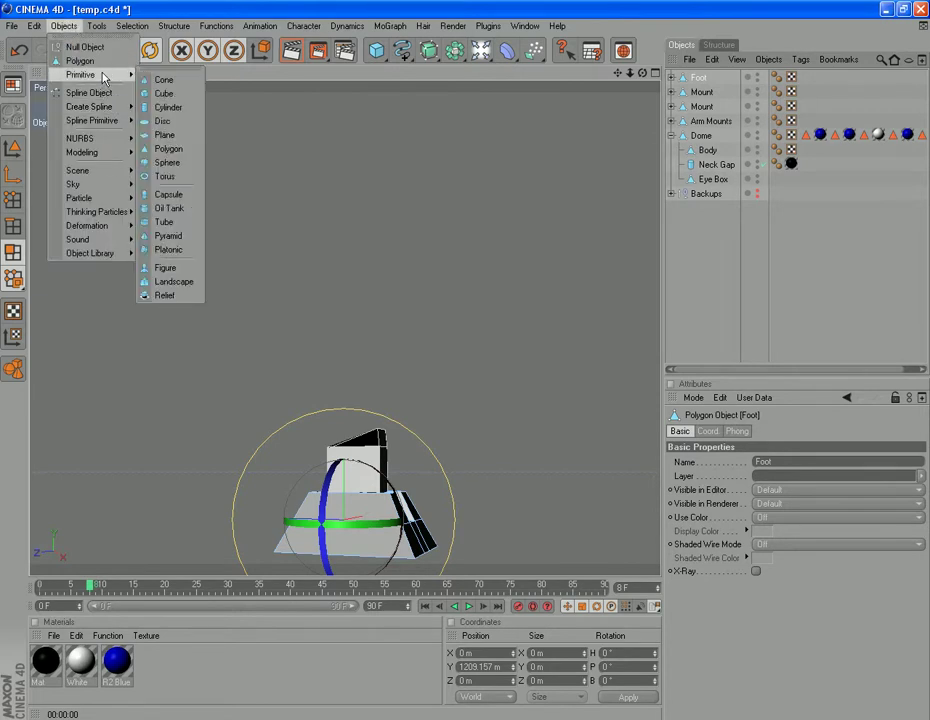
left_click(168, 107)
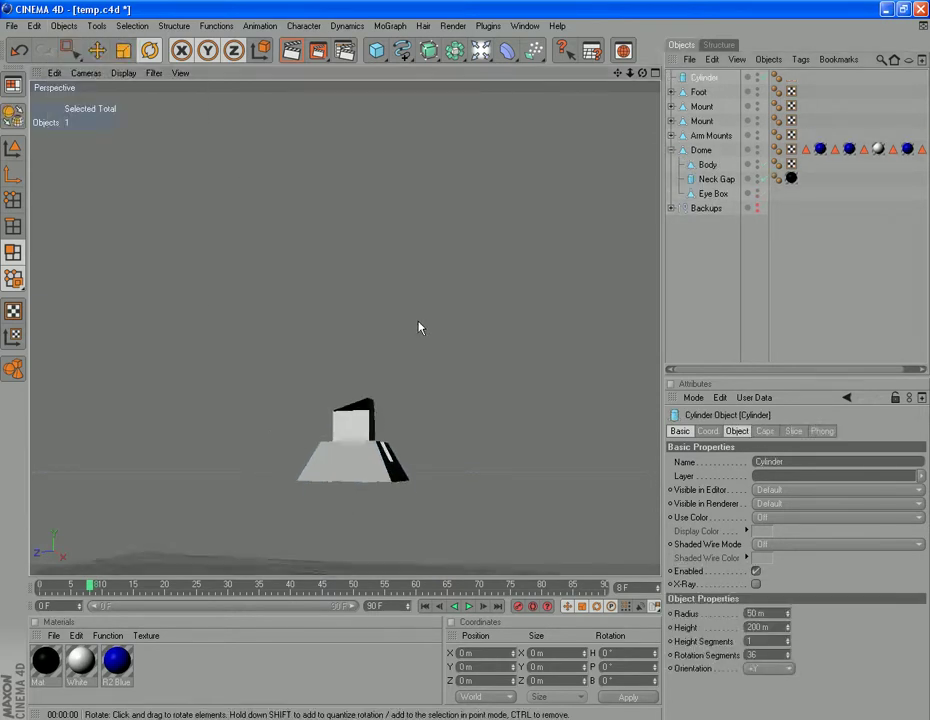
scroll(418, 327, "down", 3)
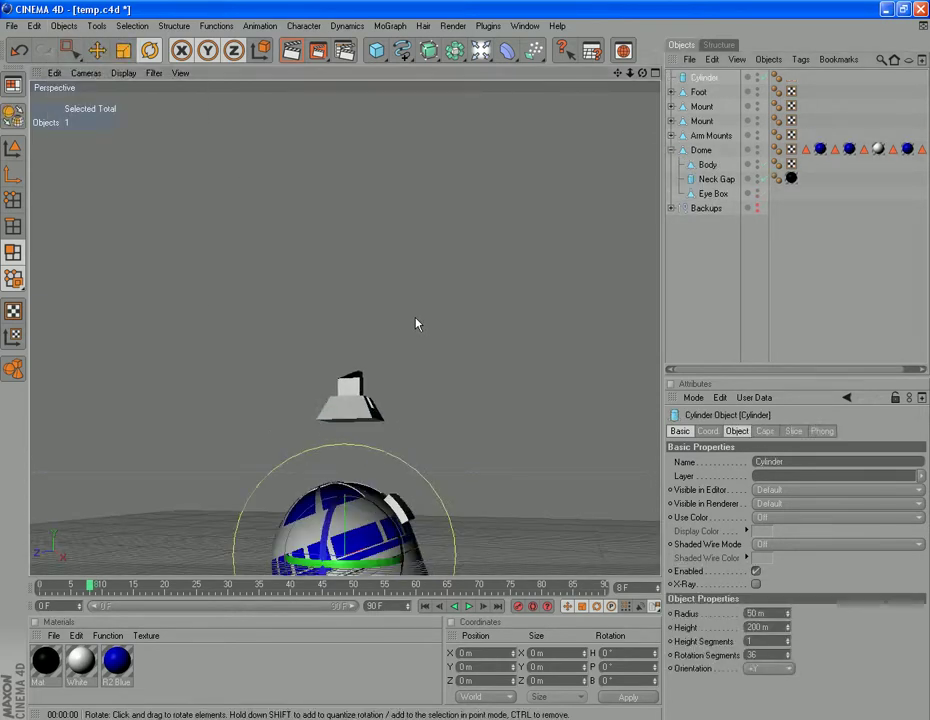
left_click(97, 52)
left_click_drag(350, 405, 350, 230)
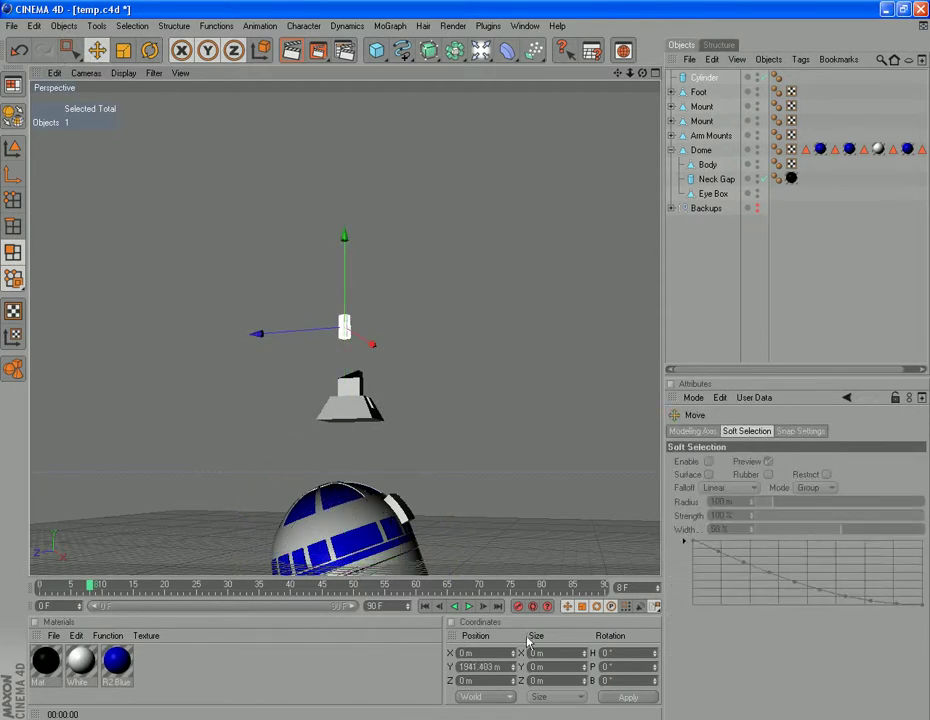
Step: Set the cylinder's orientation to +X and its radius to 150 m
left_click(704, 77)
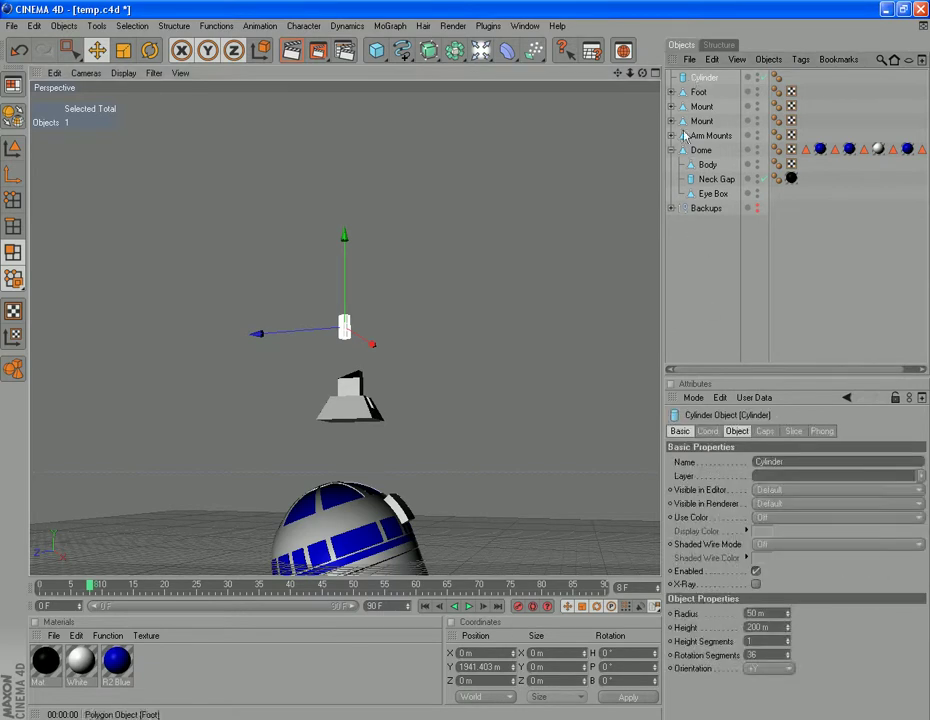
left_click(765, 669)
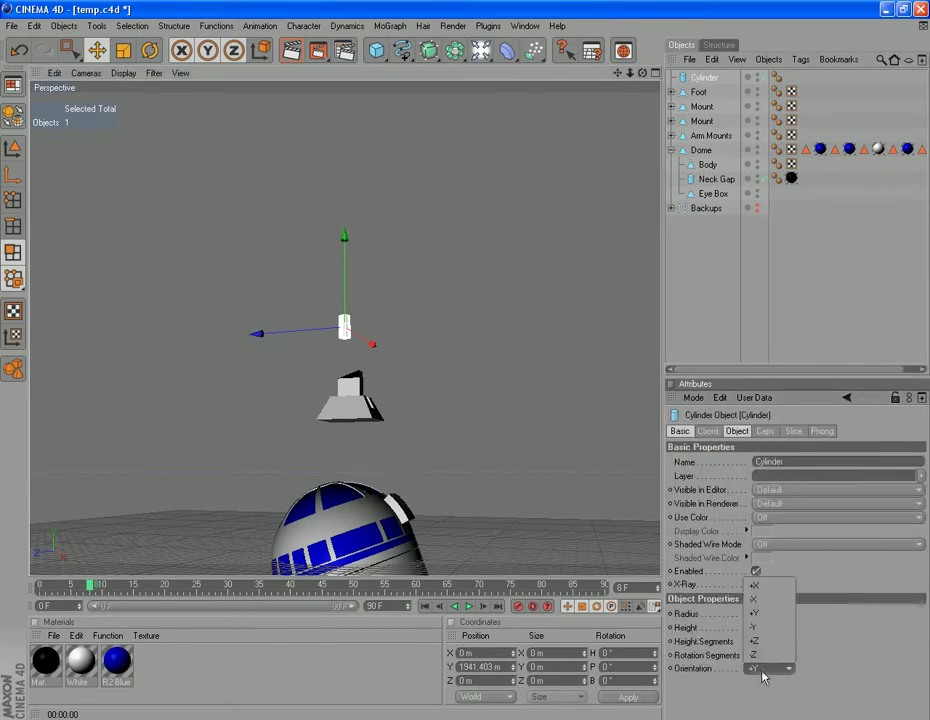
left_click(765, 599)
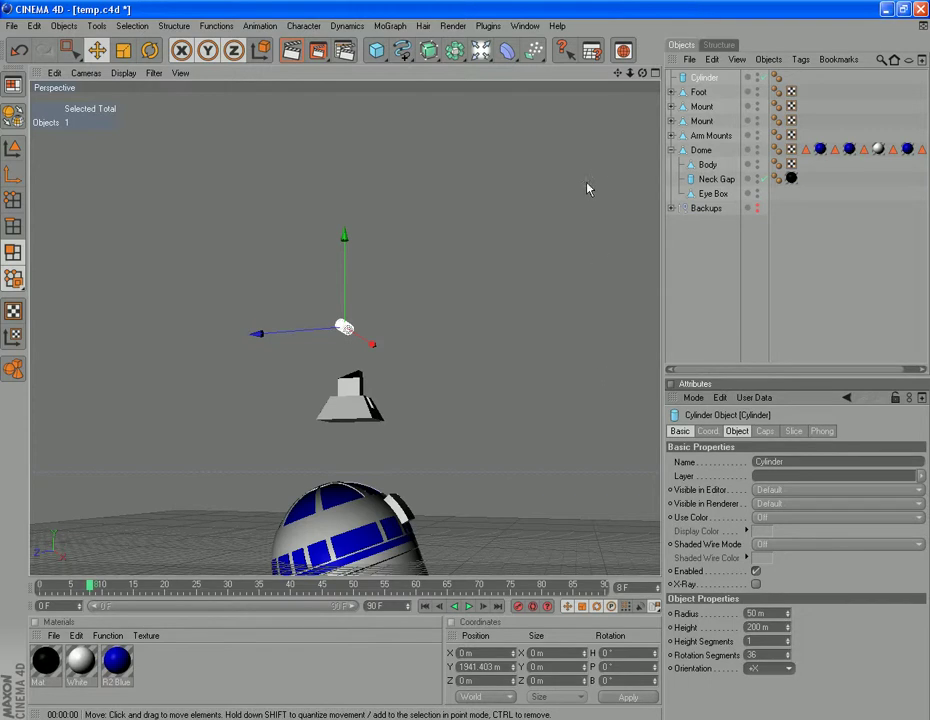
left_click_drag(642, 73, 440, 8)
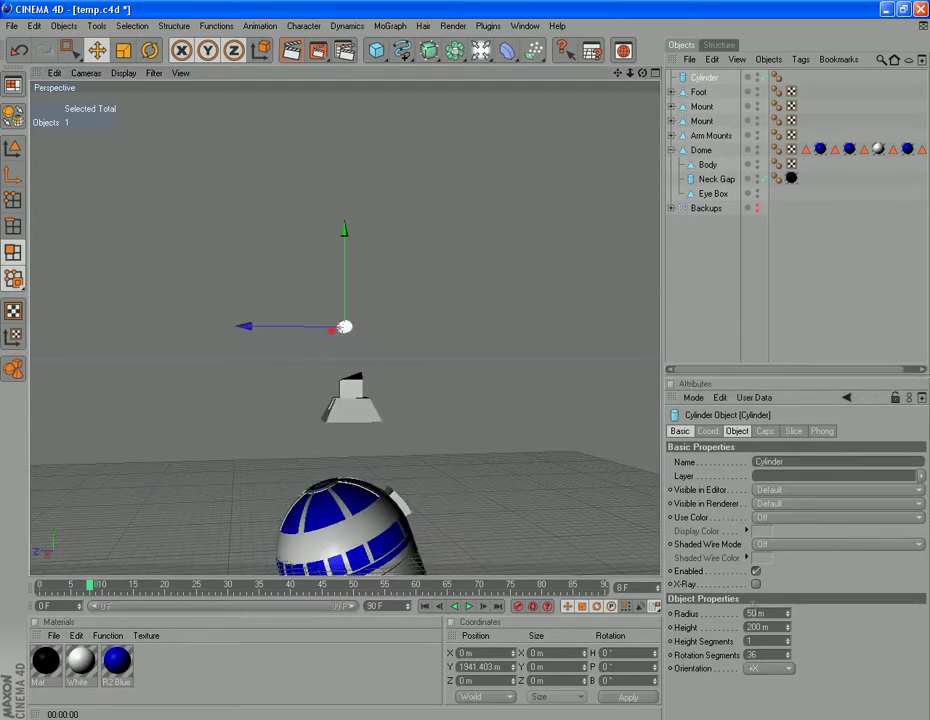
type("200")
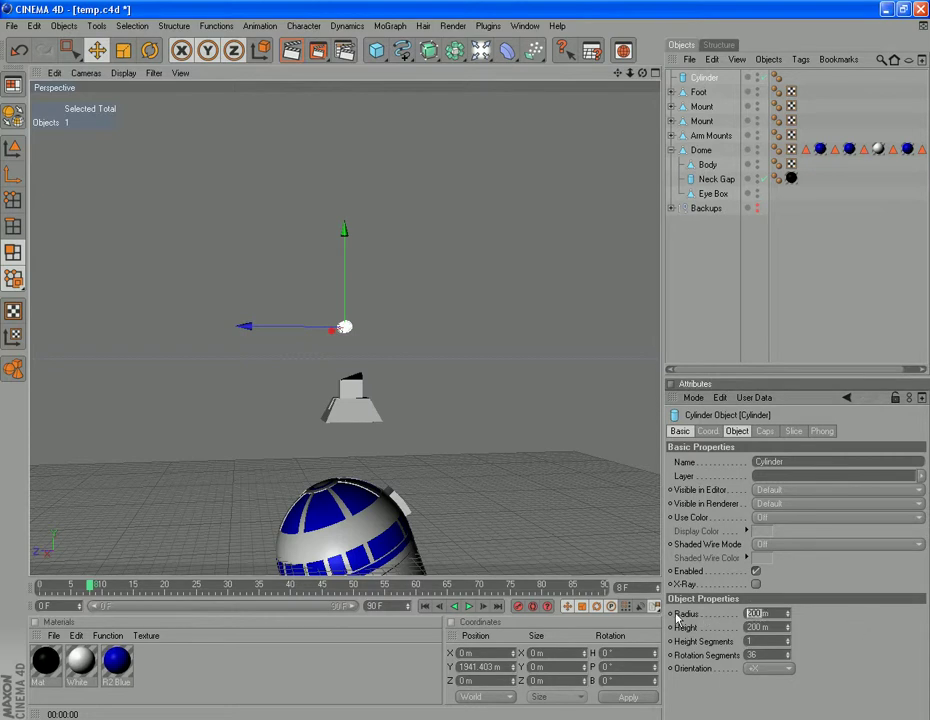
type("50")
key("Return")
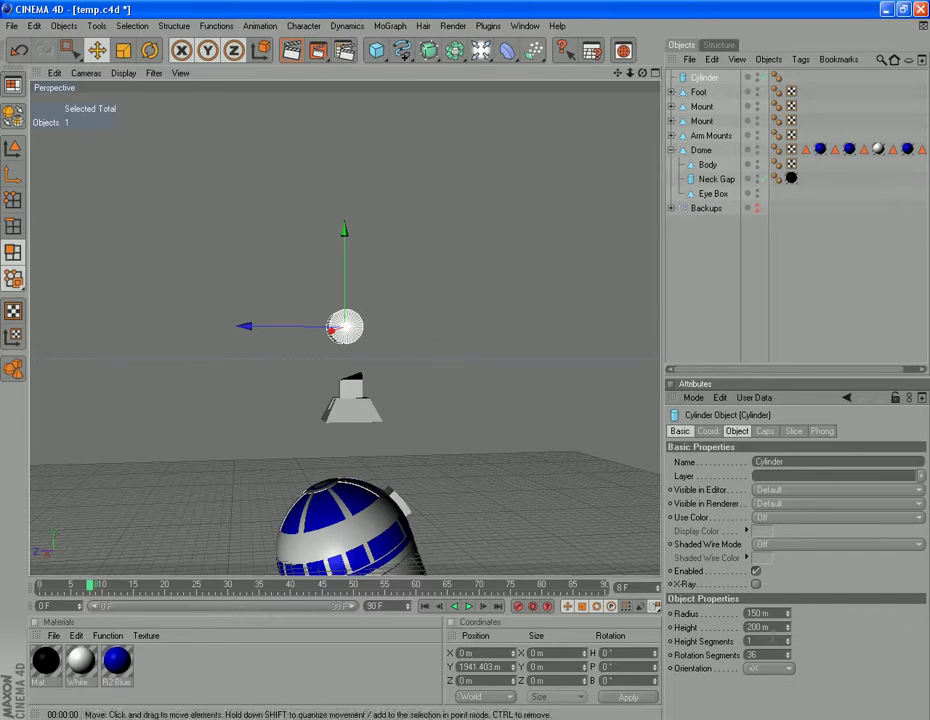
Step: Make the cylinder editable and prepare for rectangle selection of its points in the Left view
scroll(486, 498, "up", 8)
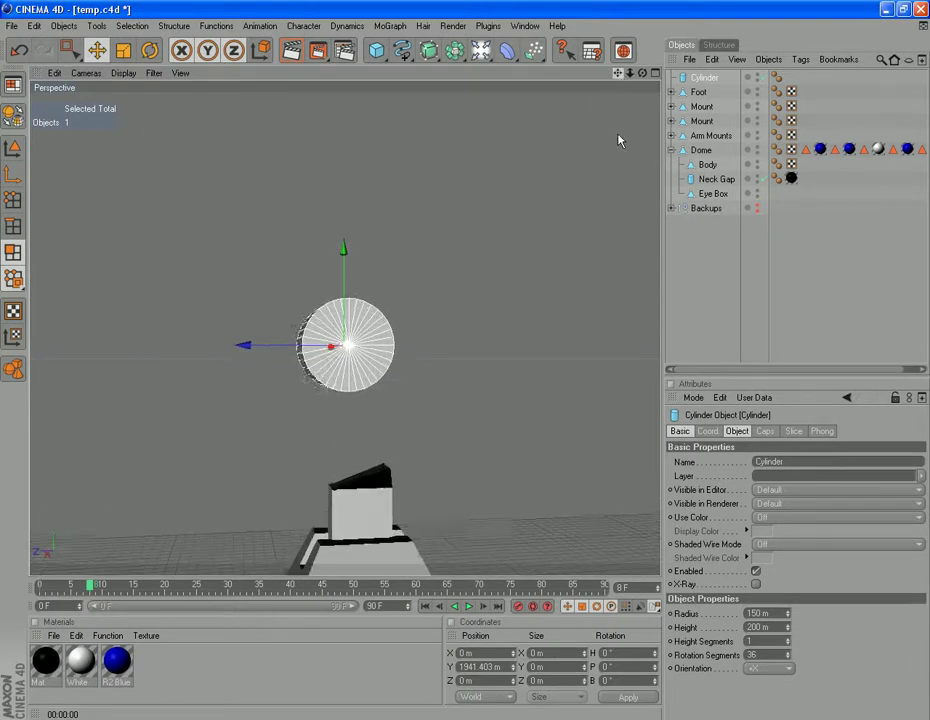
middle_click_drag(619, 168, 619, 104, "alt")
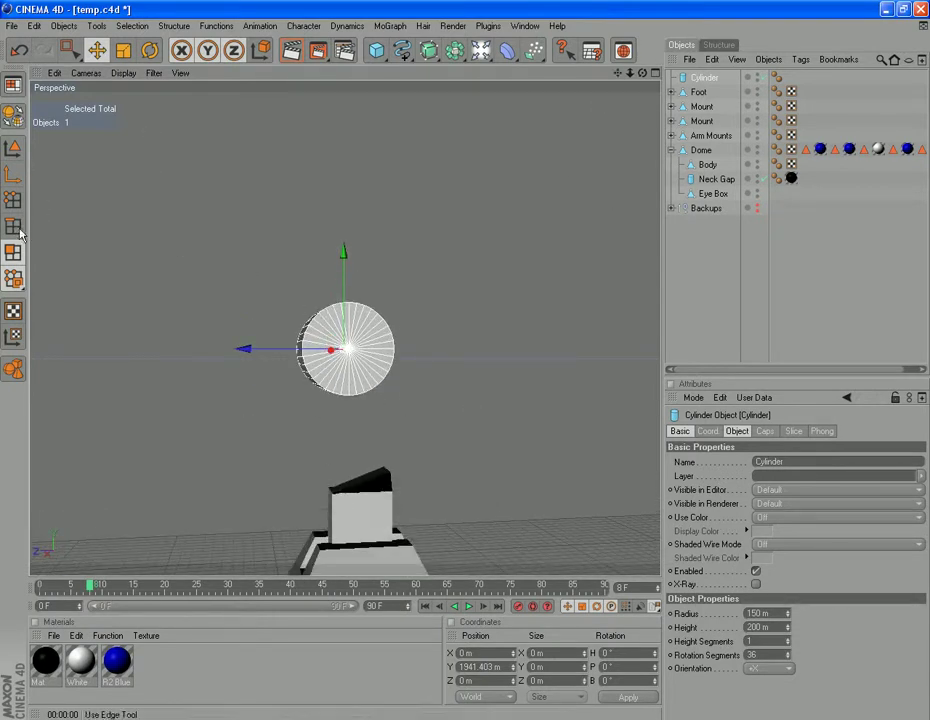
key("c")
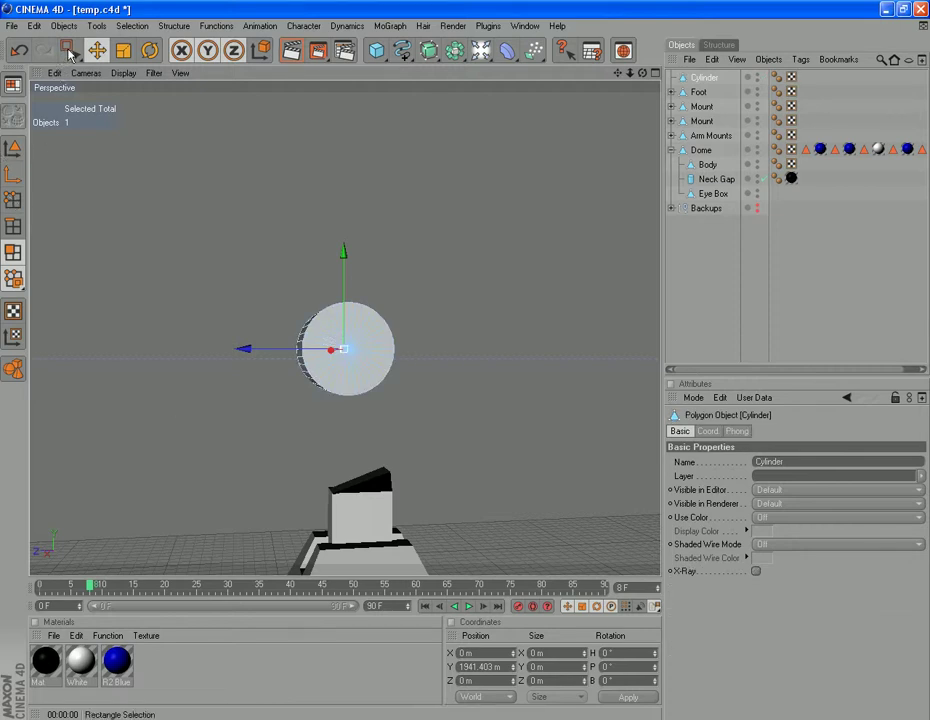
left_click_drag(70, 51, 119, 66)
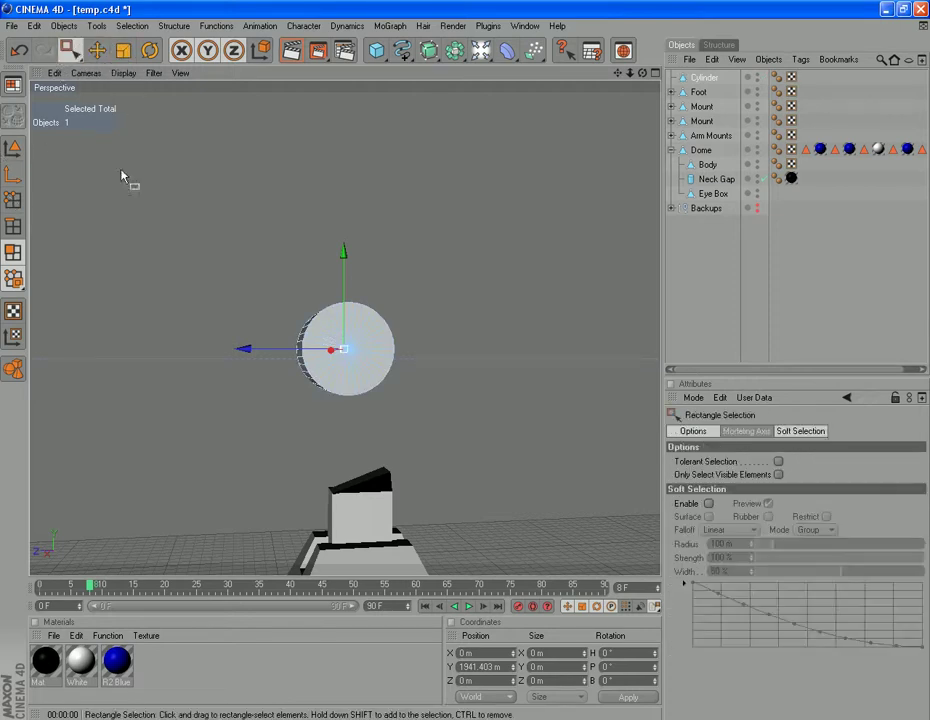
left_click(18, 198)
left_click(84, 73)
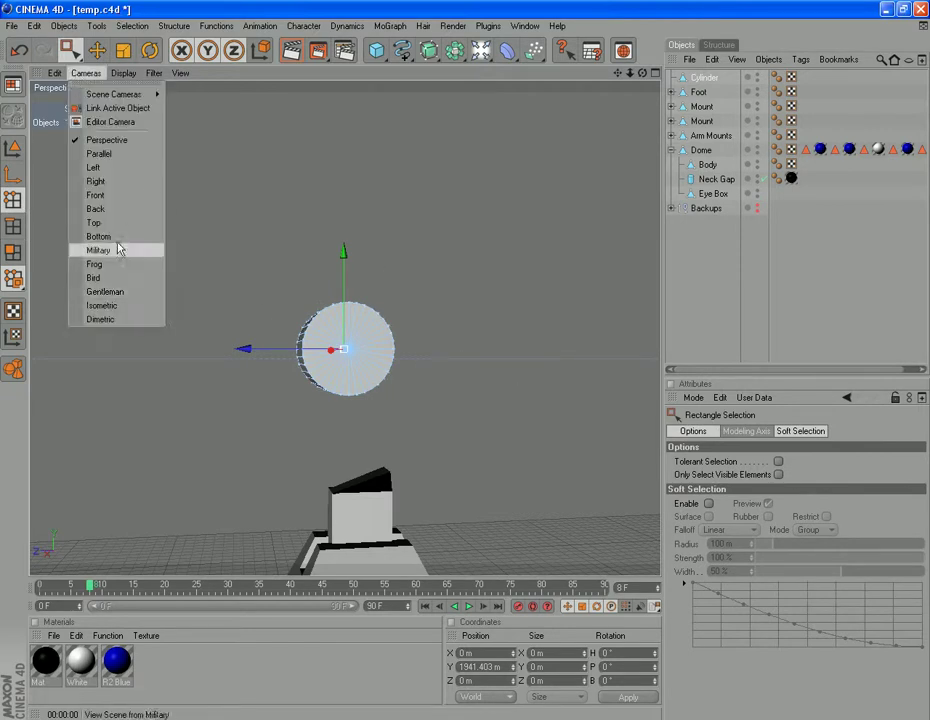
left_click(100, 167)
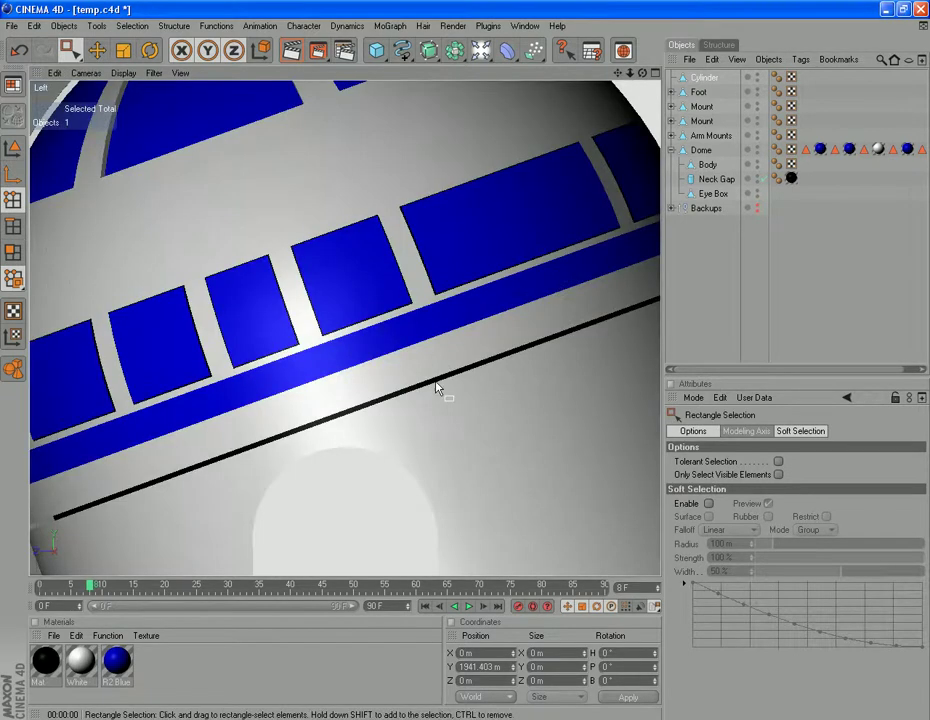
left_click_drag(617, 74, 621, 708)
left_click_drag(617, 75, 614, 273)
scroll(532, 390, "up", 10)
Step: Try deleting the points of the cylinder's upper half and undo both deletions
left_click_drag(104, 162, 507, 352)
key("Delete")
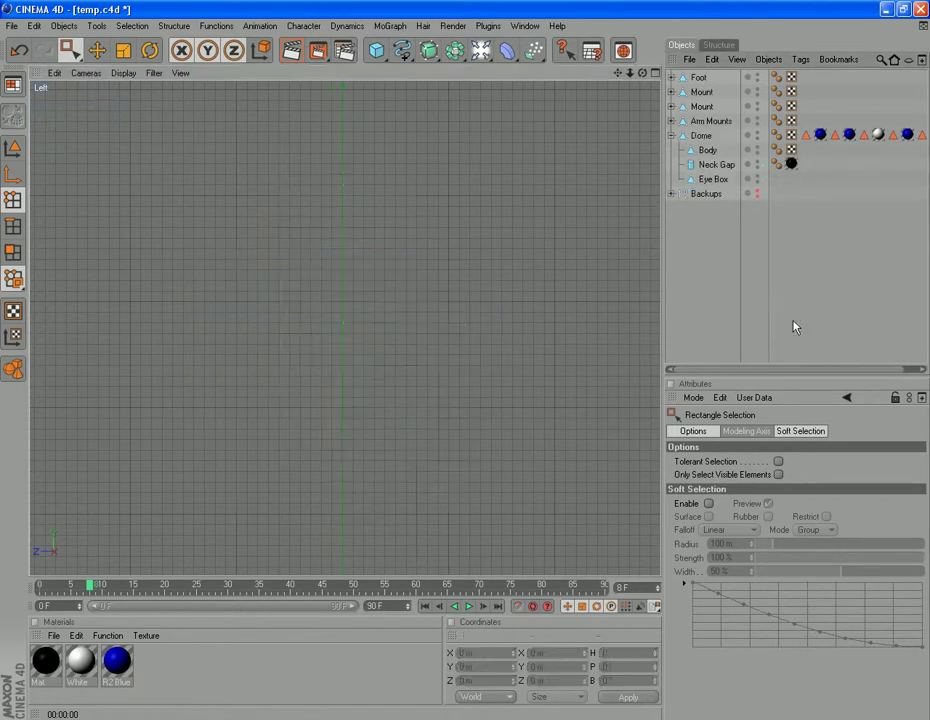
left_click(18, 50)
left_click_drag(122, 155, 554, 357)
key("Delete")
left_click(19, 55)
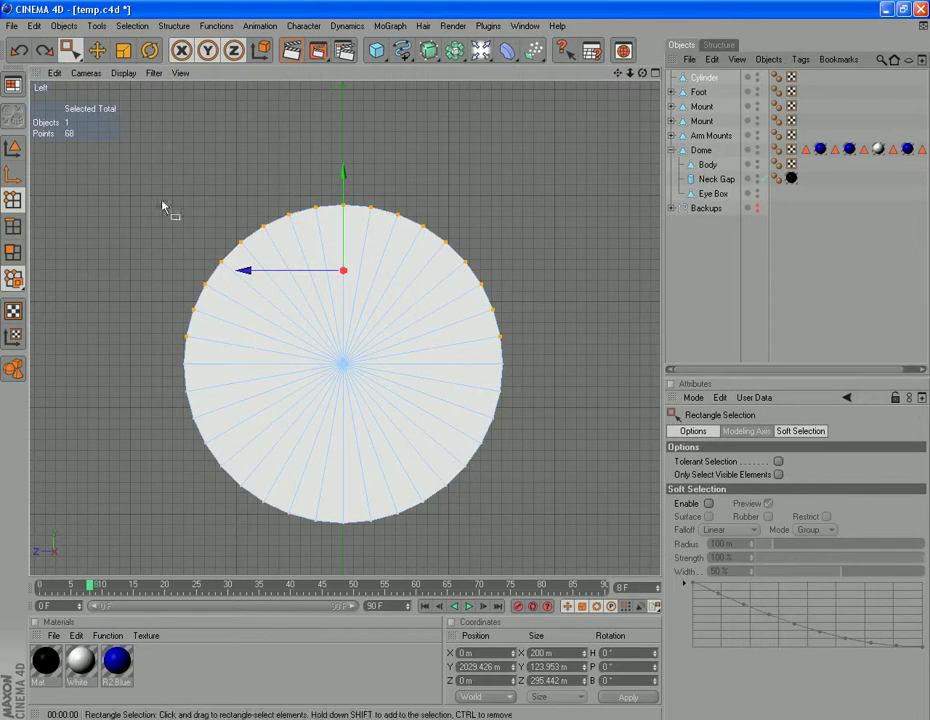
Step: Delete all cylinder points above its horizontal centre line, keeping the lower half
left_click_drag(132, 184, 522, 355)
key("Delete")
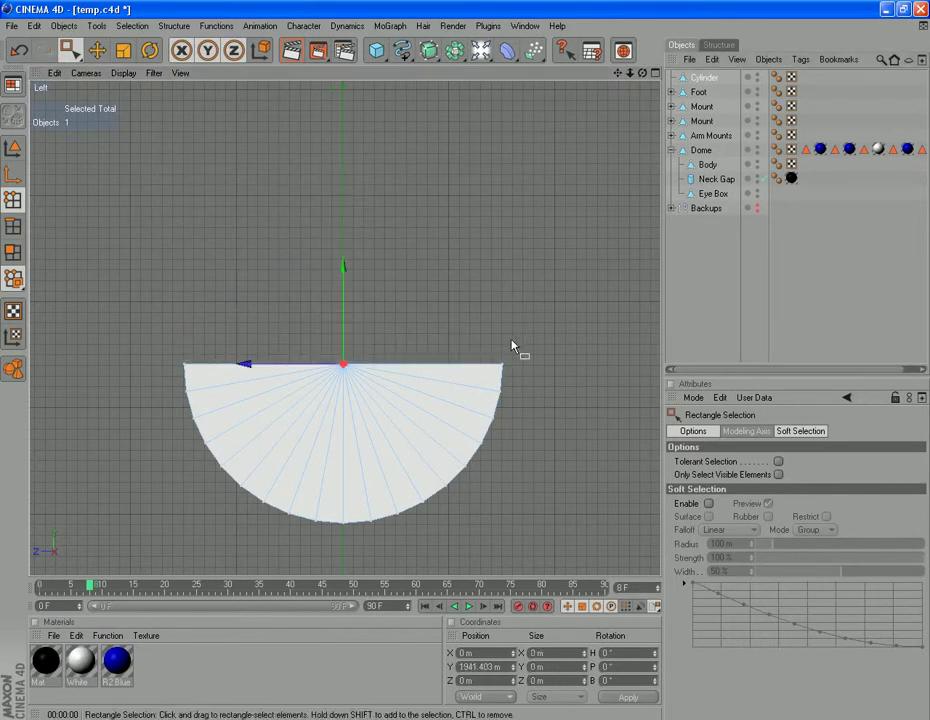
Step: Close the open flat top of the half cylinder with a Create Polygon n-gon through its four corners and both cap centre points
left_click(86, 73)
left_click(118, 141)
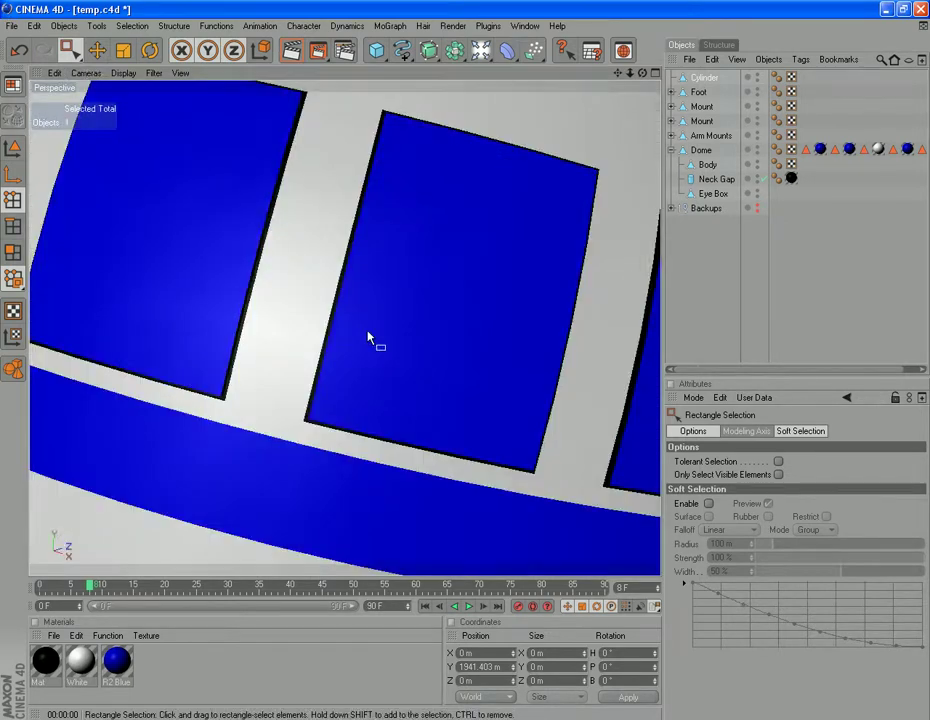
scroll(362, 322, "down", 3)
scroll(362, 322, "down", 4)
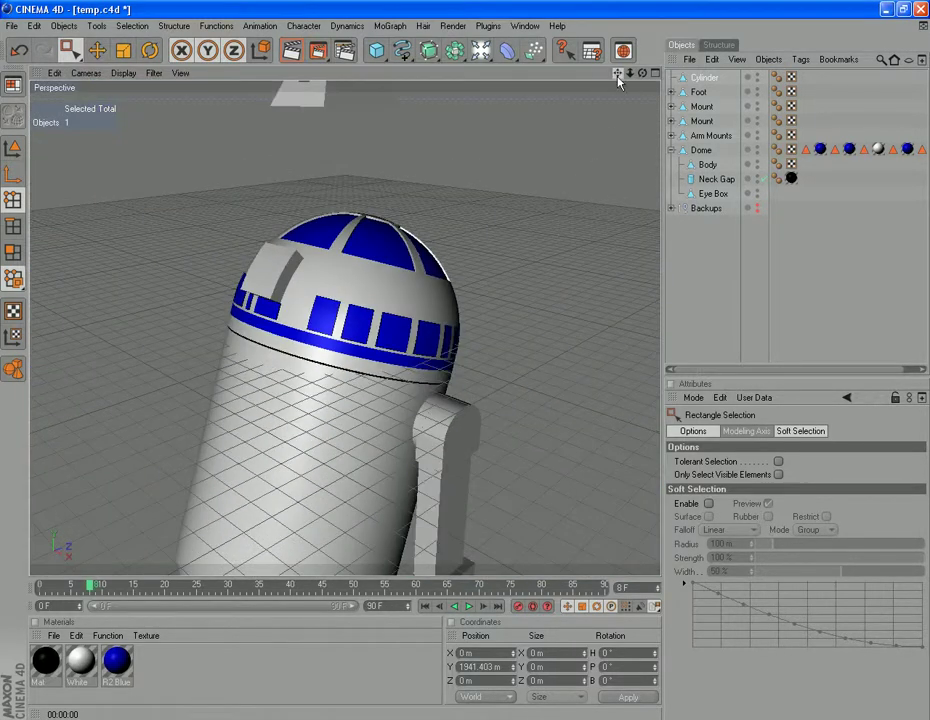
left_click_drag(643, 73, 603, 521)
scroll(402, 452, "up", 5)
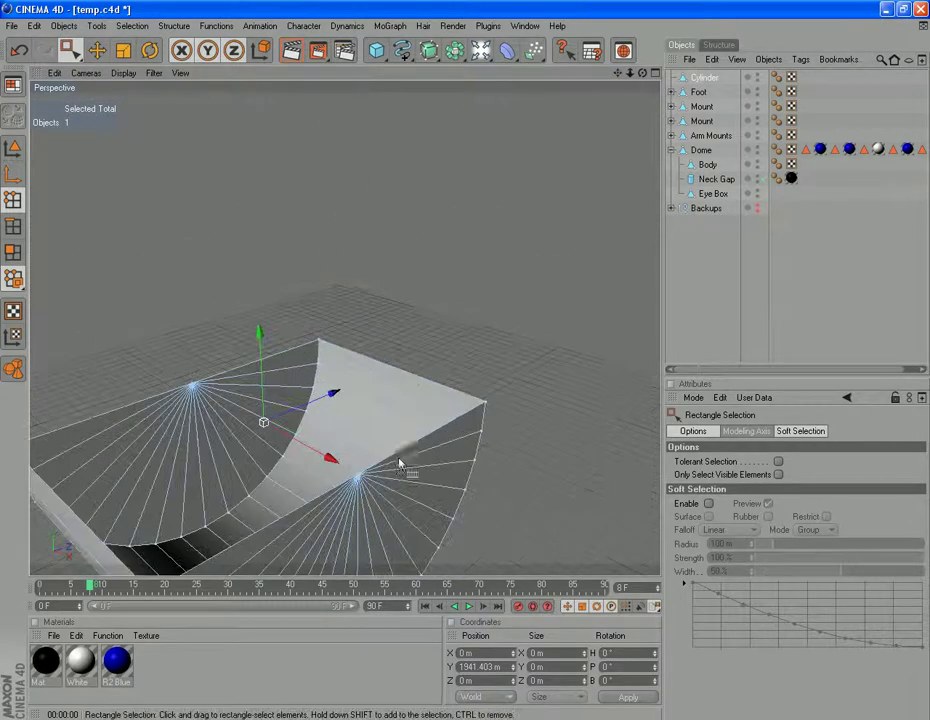
scroll(379, 416, "down", 2)
left_click(174, 26)
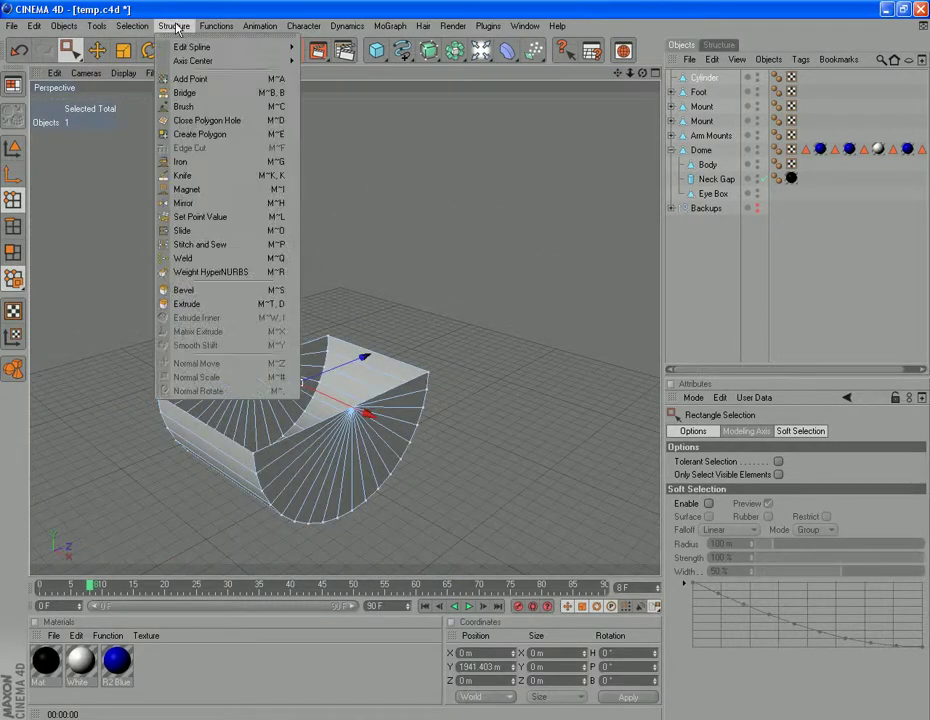
left_click(160, 134)
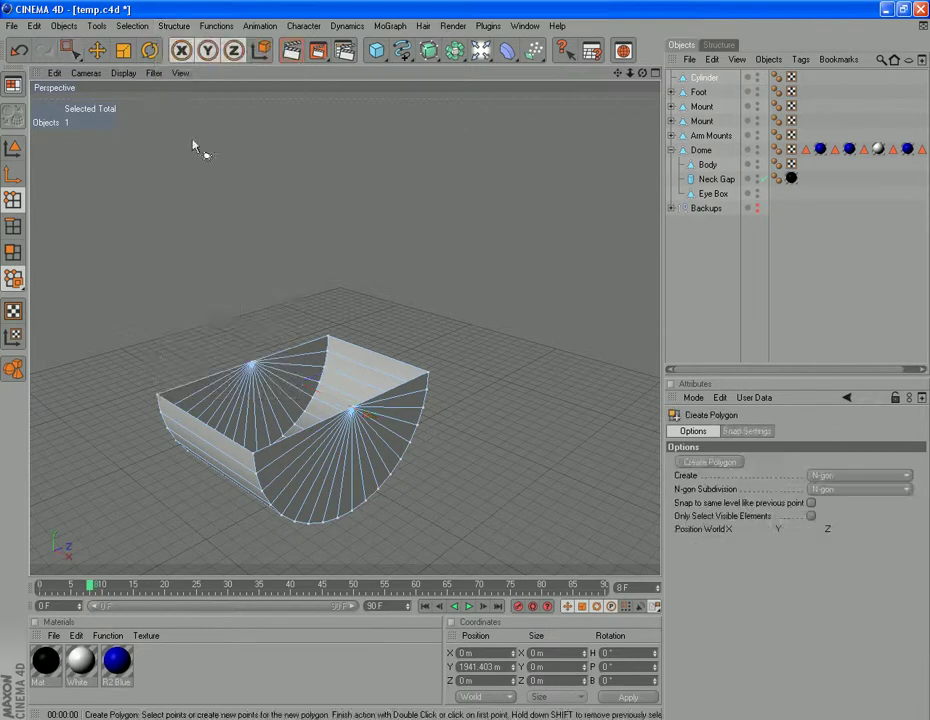
left_click(158, 395)
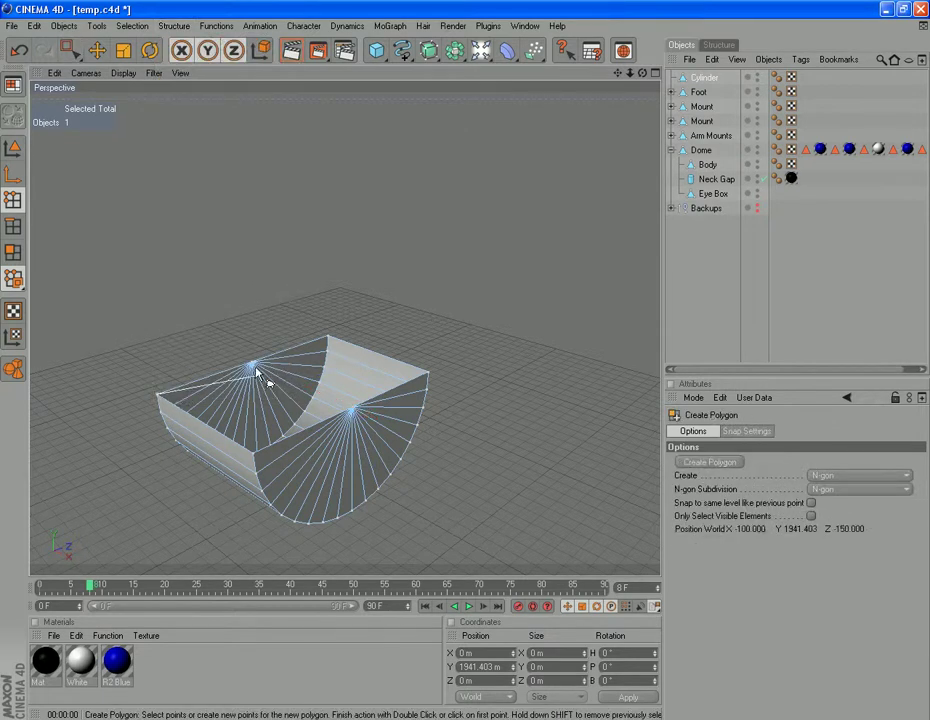
left_click(325, 337)
left_click(430, 373)
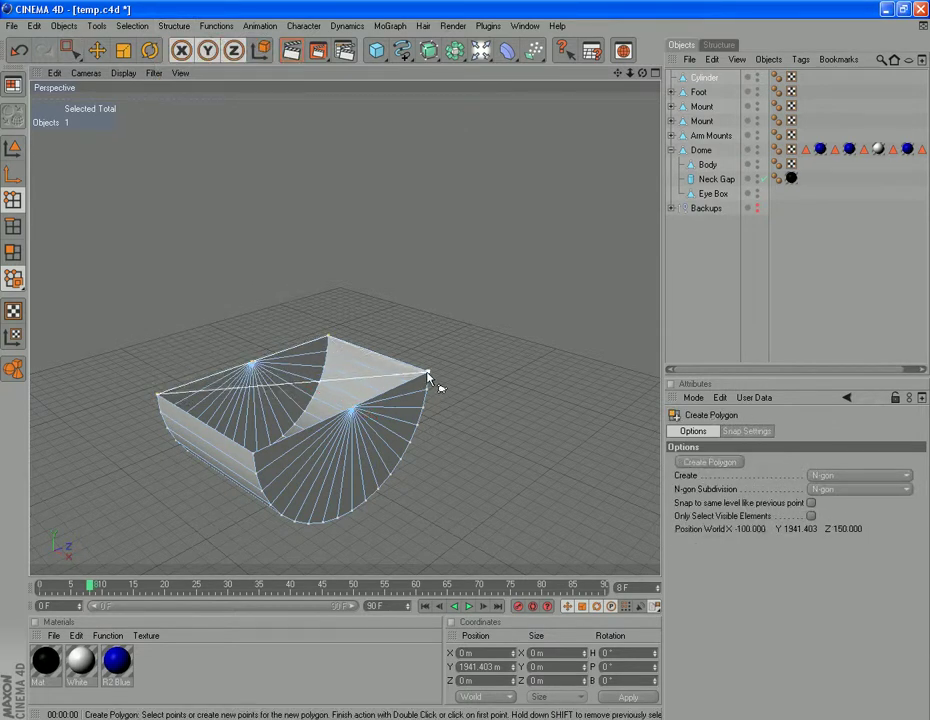
left_click(350, 412)
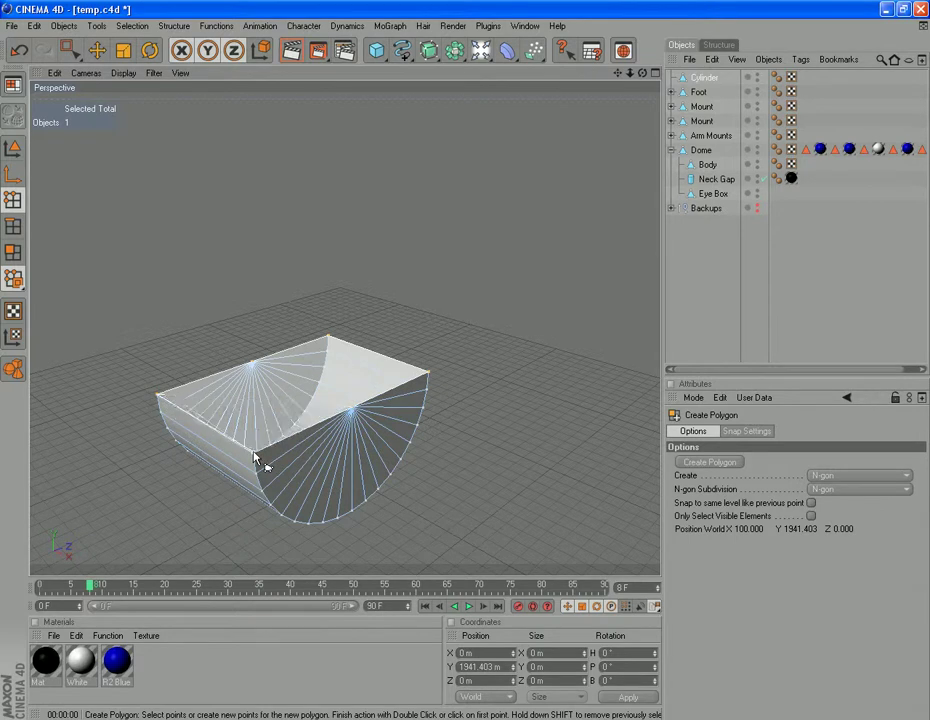
left_click(158, 396)
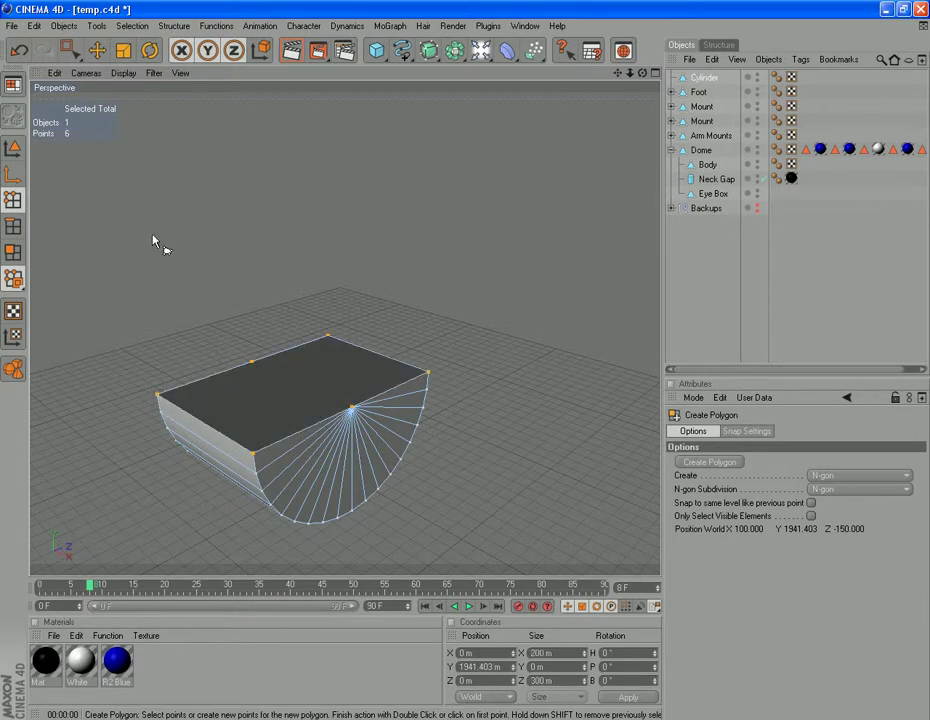
Step: Make two vertical Knife cuts through the half cylinder in the Front view, using the Y-Z plane at about X -39 m and 52 m
left_click(88, 74)
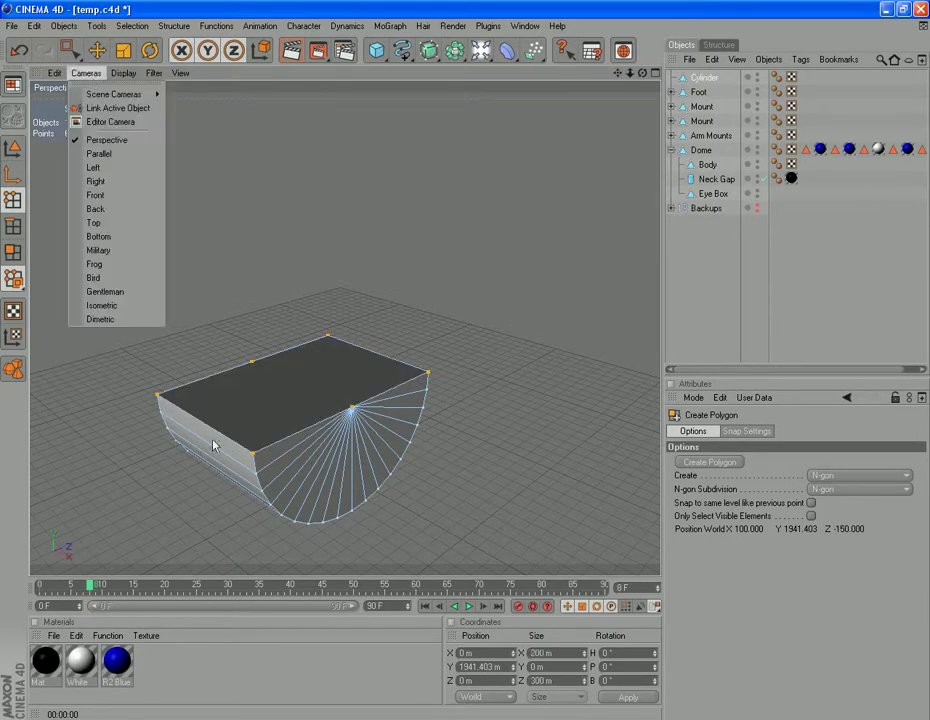
left_click(96, 195)
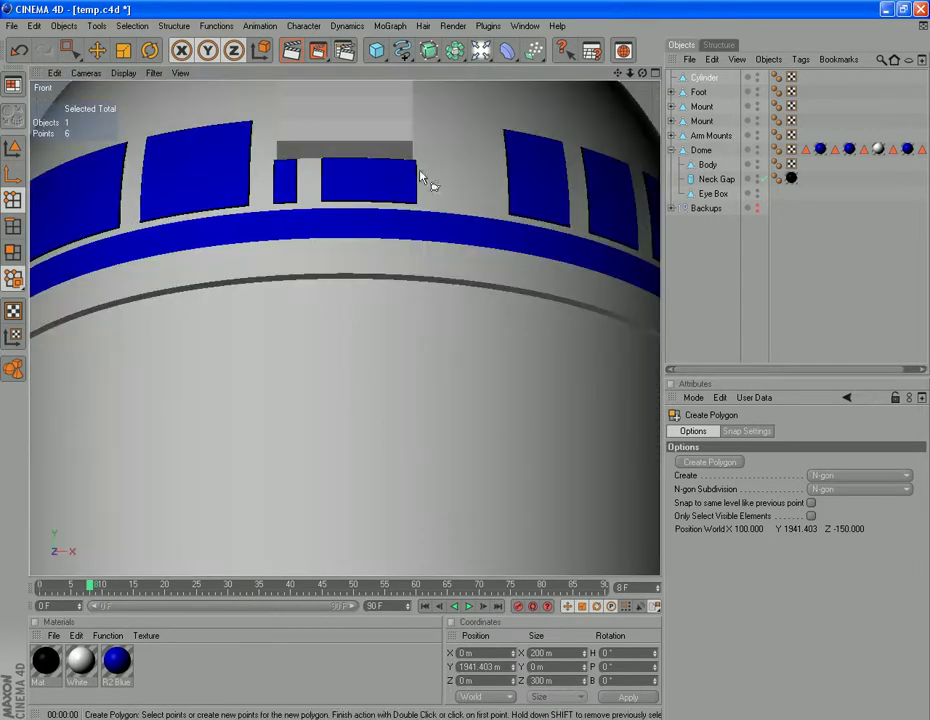
left_click_drag(617, 73, 633, 580)
left_click(131, 25)
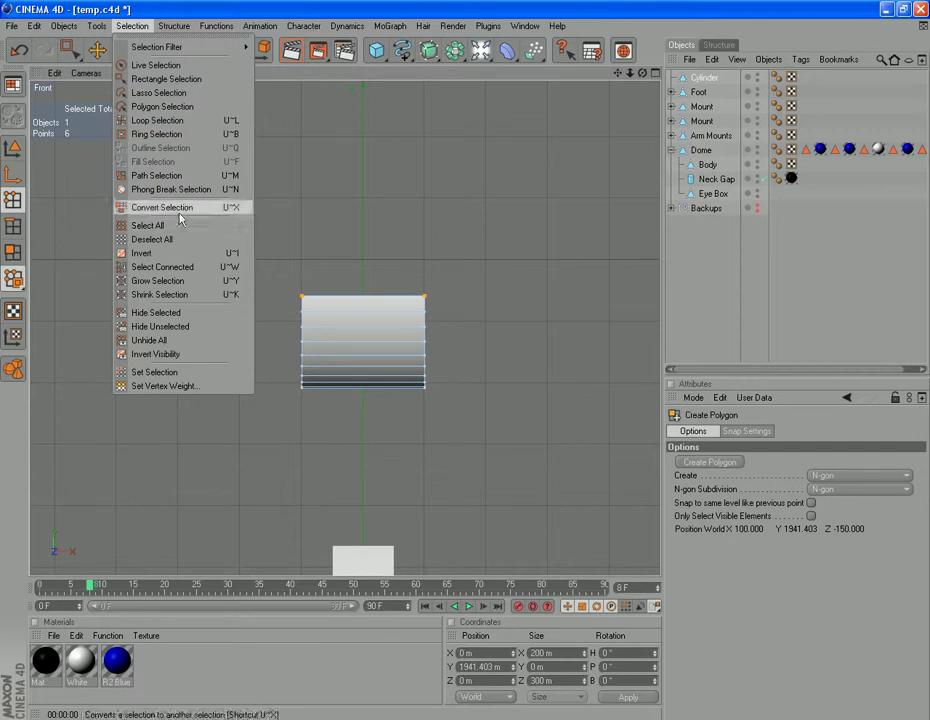
mouse_move(173, 25)
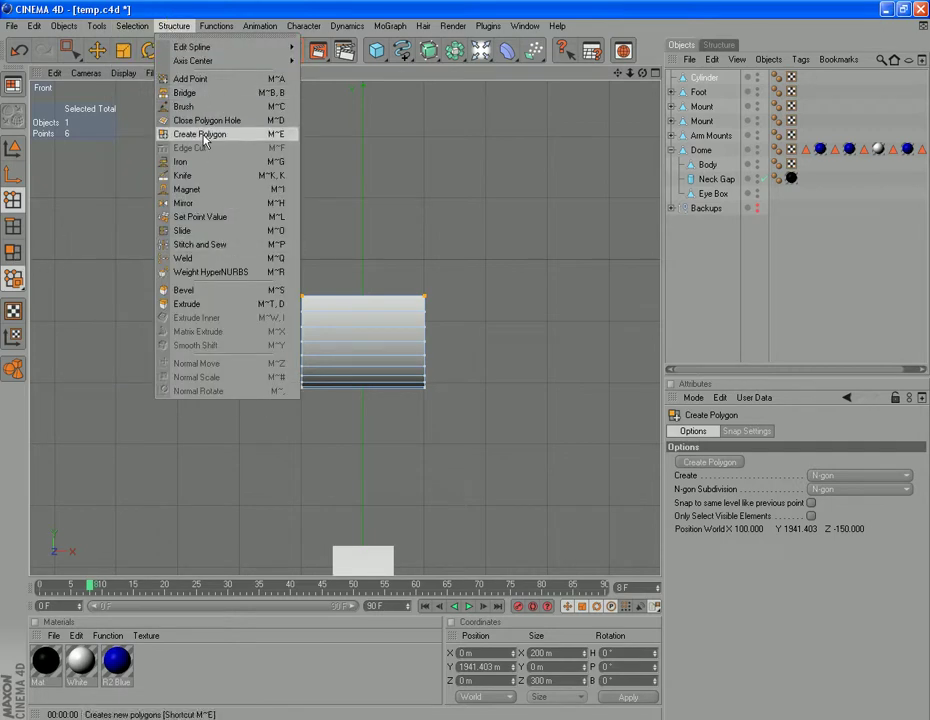
left_click(185, 175)
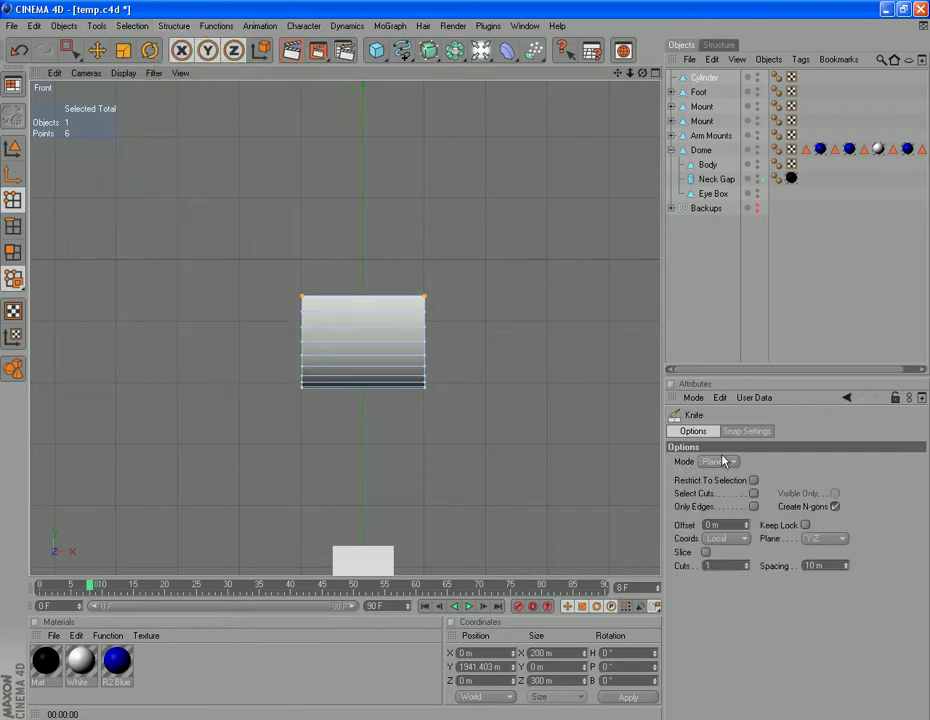
left_click(824, 538)
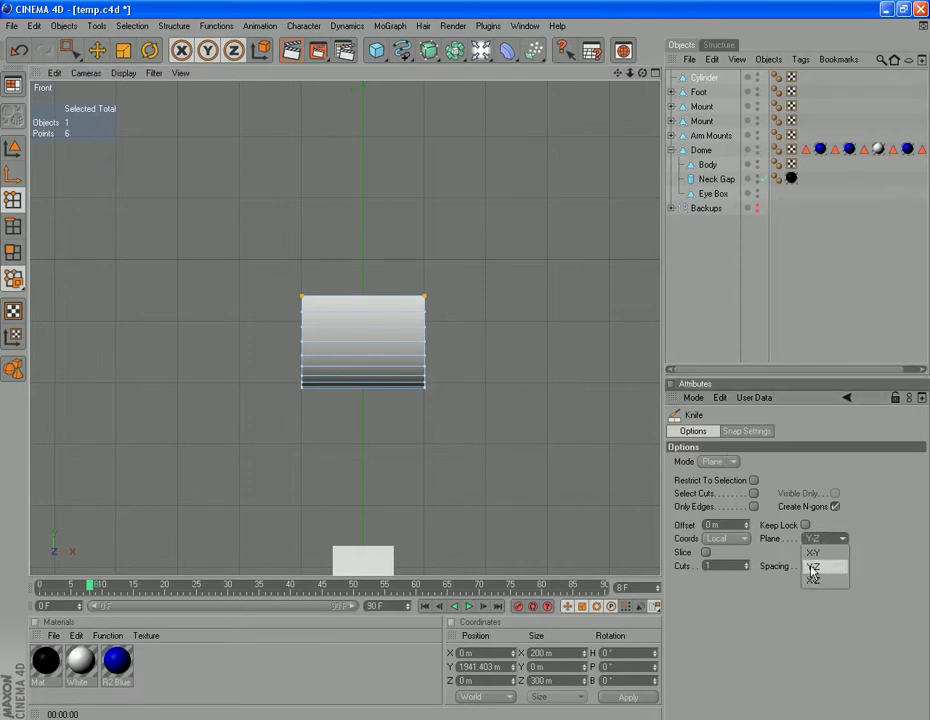
left_click(812, 567)
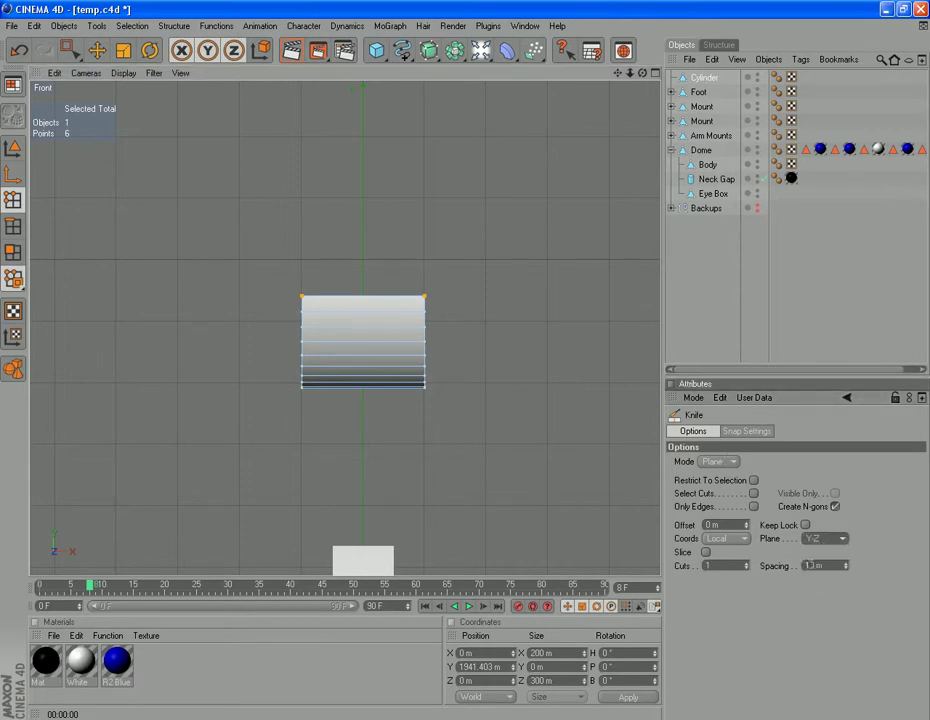
left_click(339, 346)
left_click(395, 352)
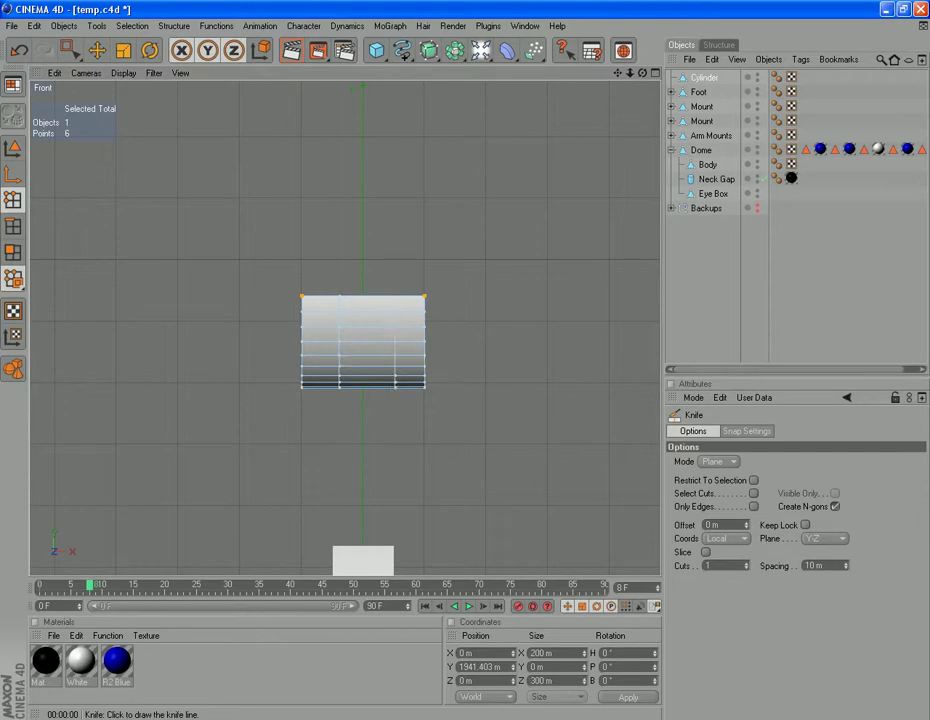
Step: Try to set the X position of the left cut's points to -50 m and the right cut's points to 50 m
left_click(66, 48)
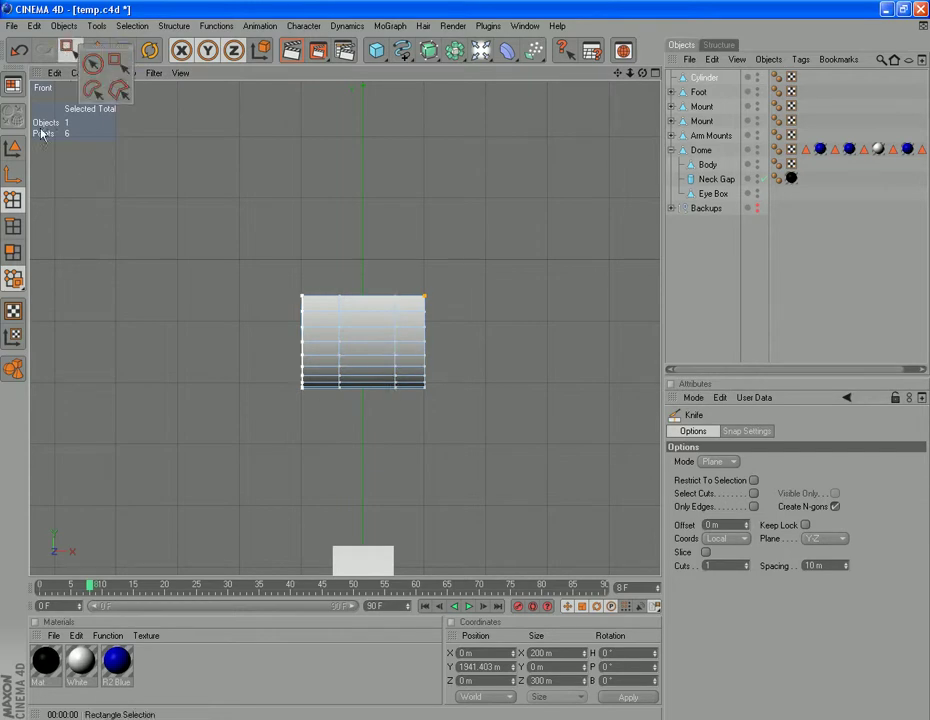
left_click(116, 62)
left_click_drag(331, 270, 375, 444)
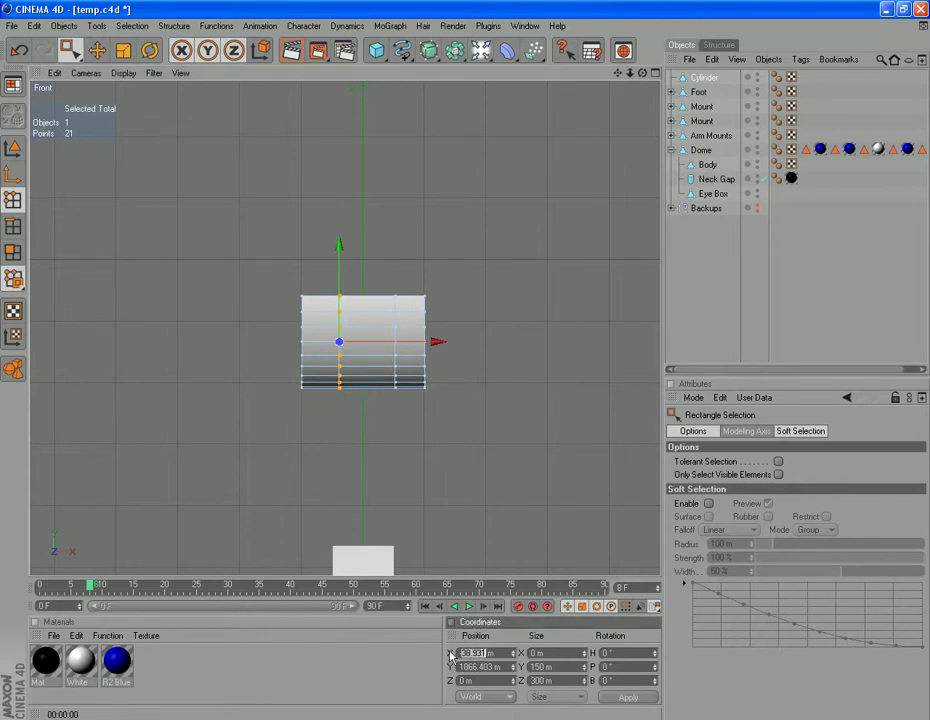
left_click(693, 666)
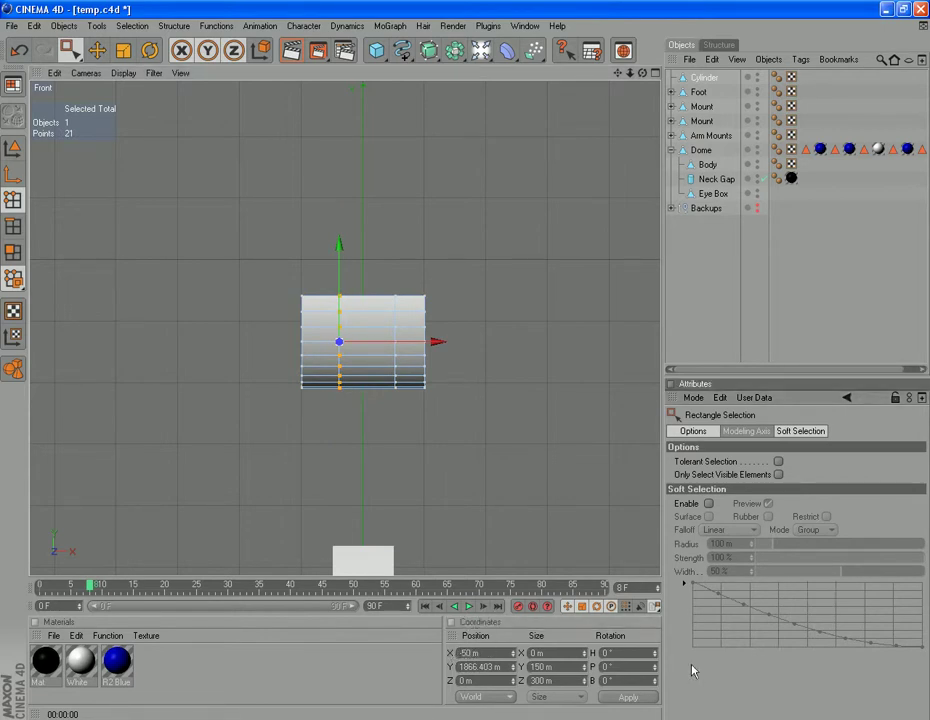
left_click_drag(373, 280, 413, 424)
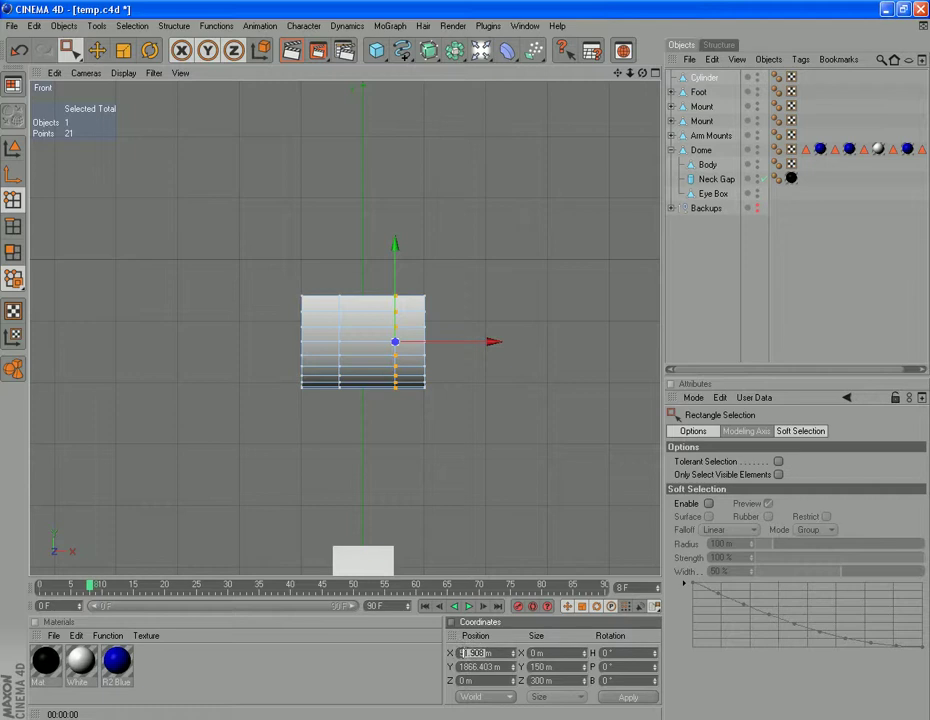
left_click(750, 699)
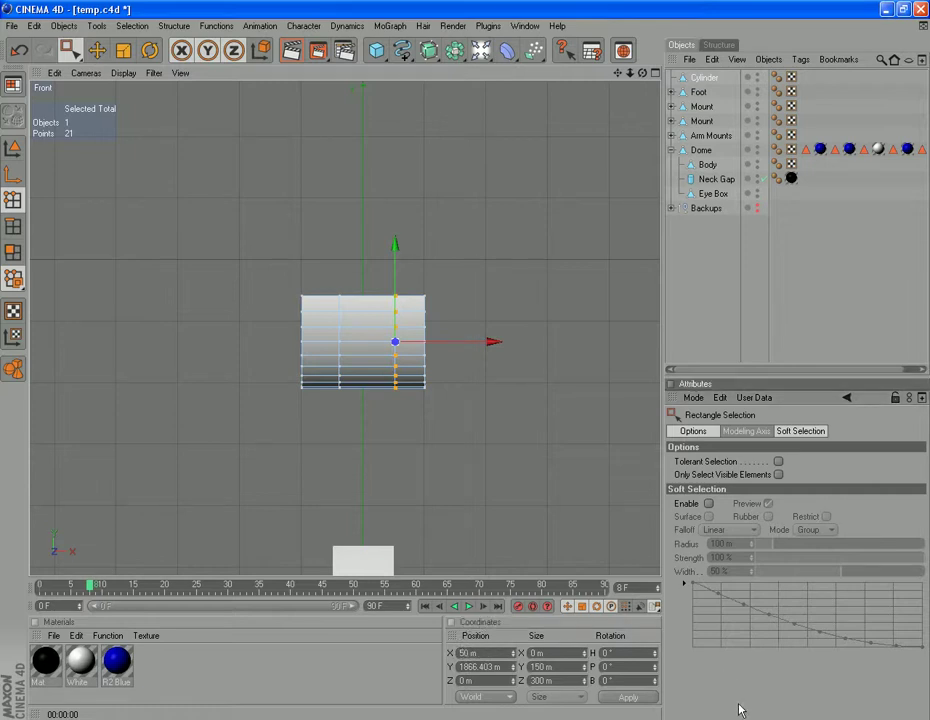
Step: Delete the polygons between the two cuts in the half cylinder's lower part, leaving a notch open at the bottom
left_click(70, 50)
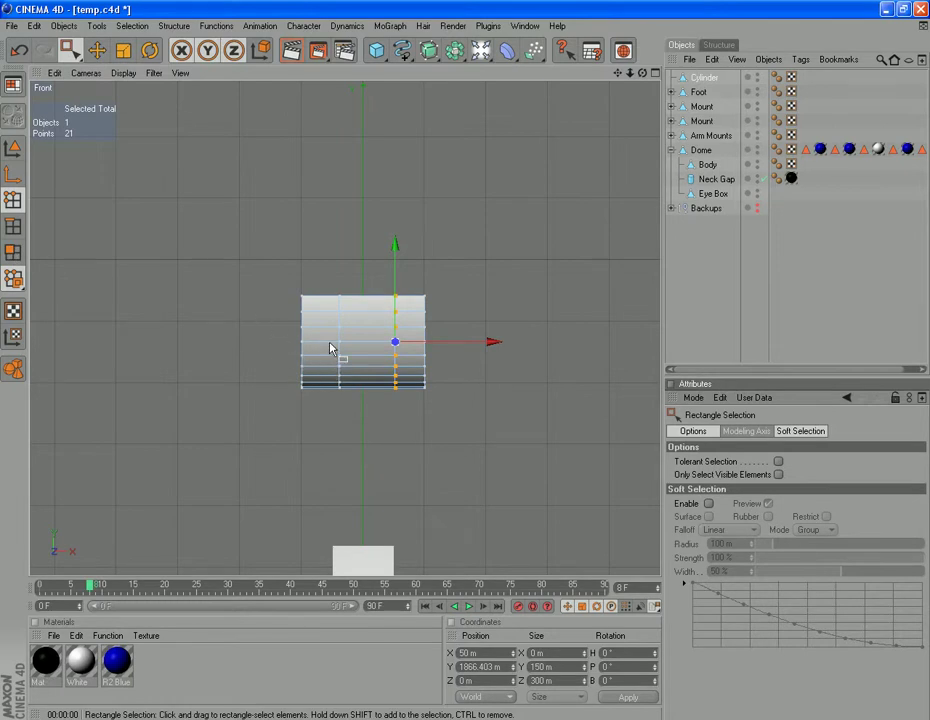
left_click(13, 252)
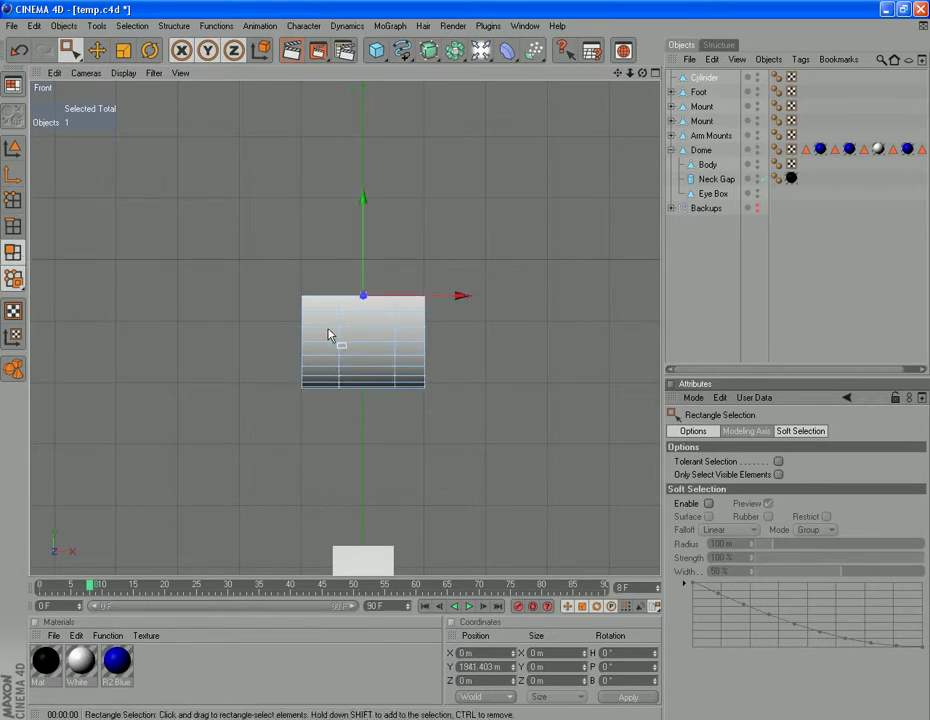
left_click_drag(335, 322, 408, 417)
key("Delete")
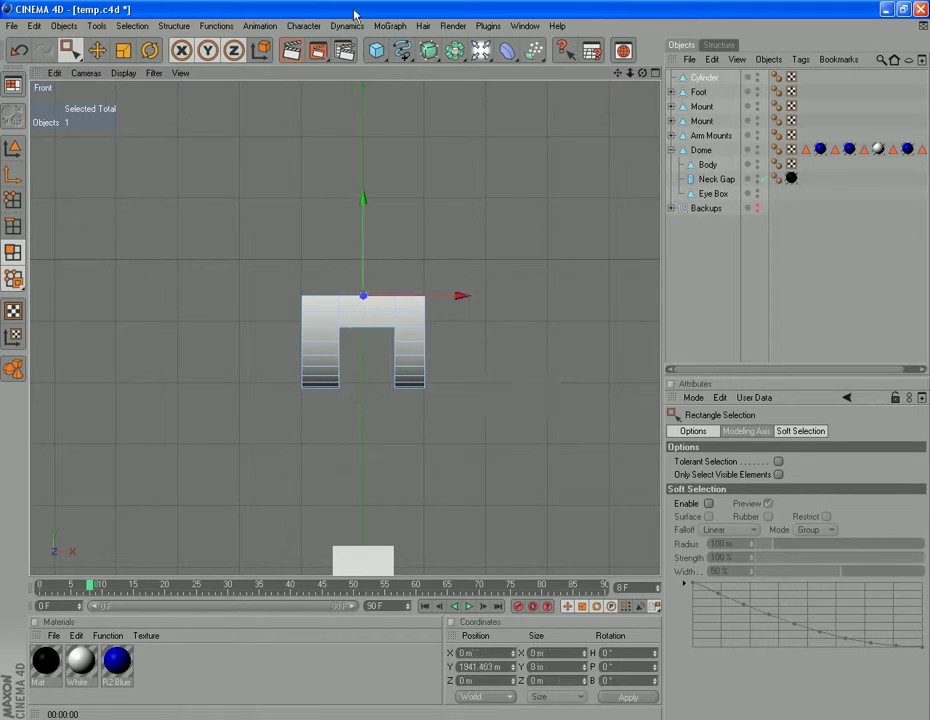
left_click(700, 79)
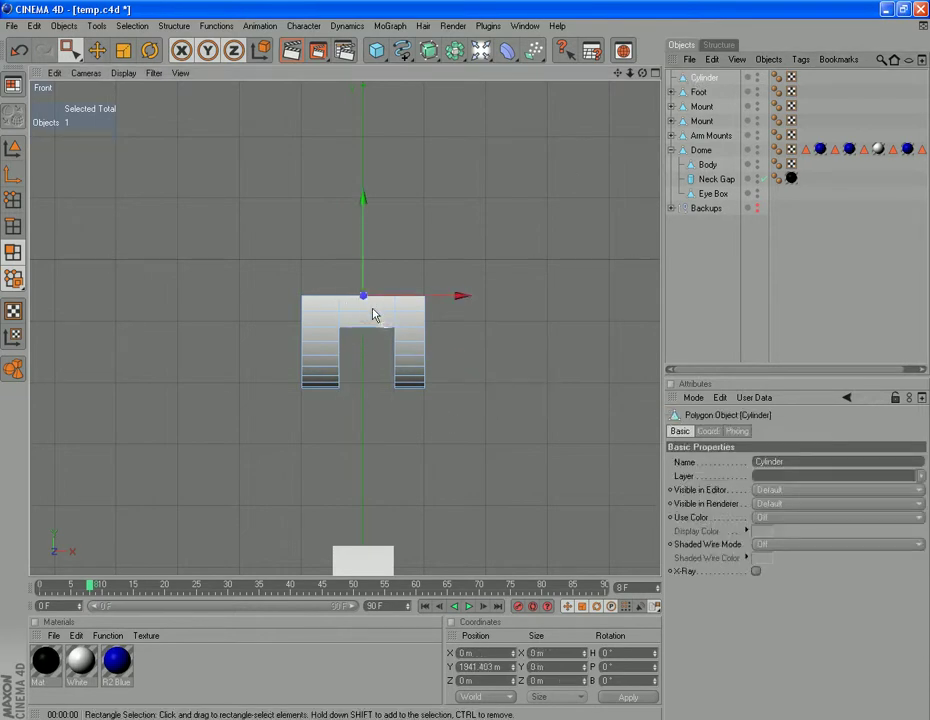
scroll(223, 348, "down", 5)
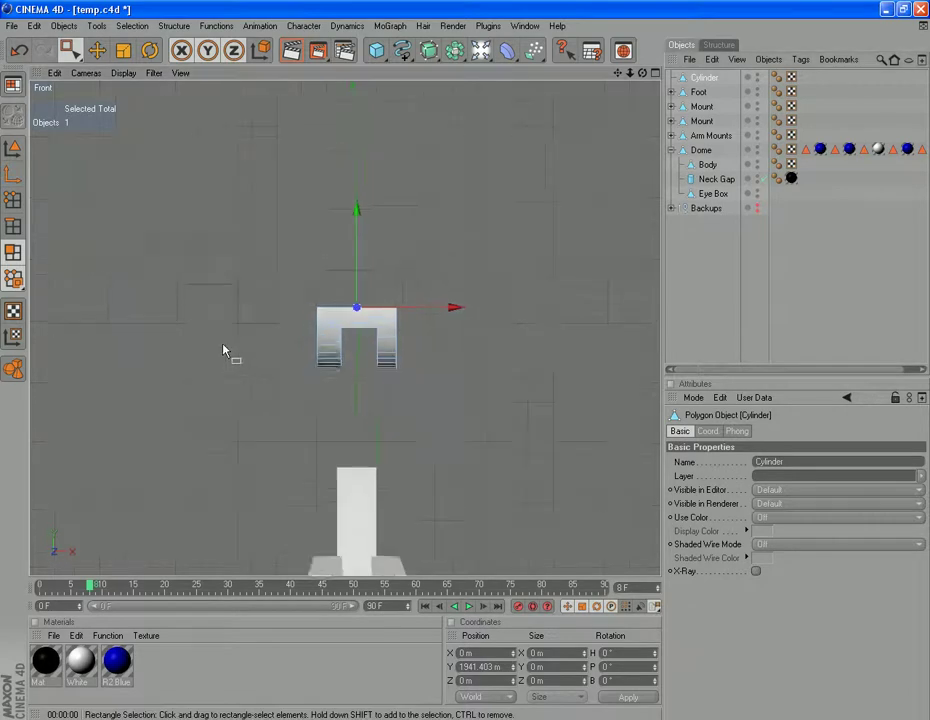
Step: Set the whole Dome object's pitch rotation to 0° in the Perspective view
left_click(86, 73)
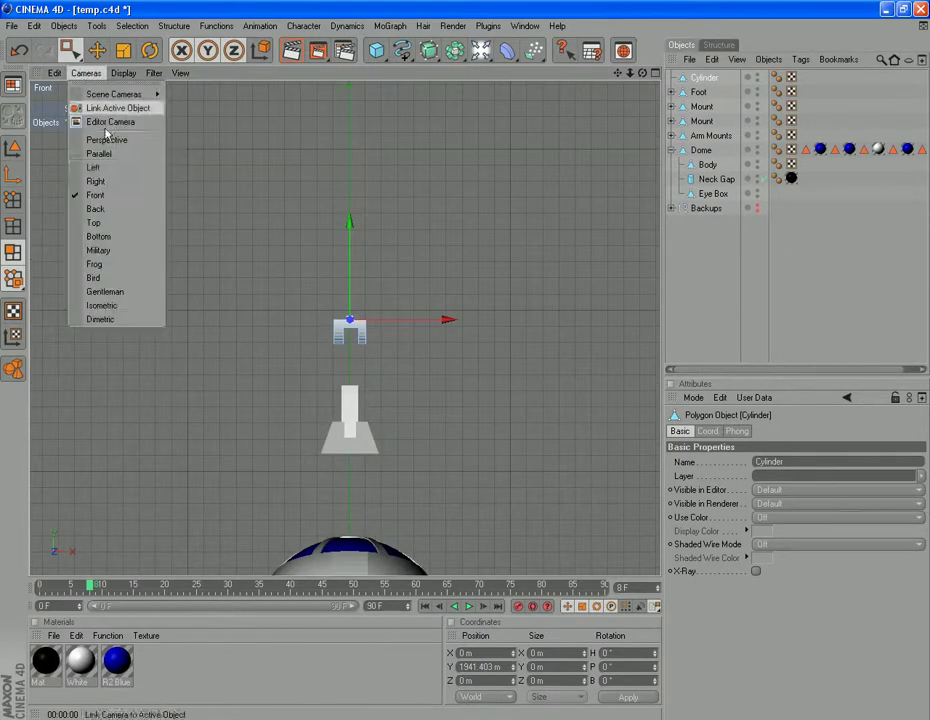
left_click(118, 139)
scroll(349, 394, "down", 10)
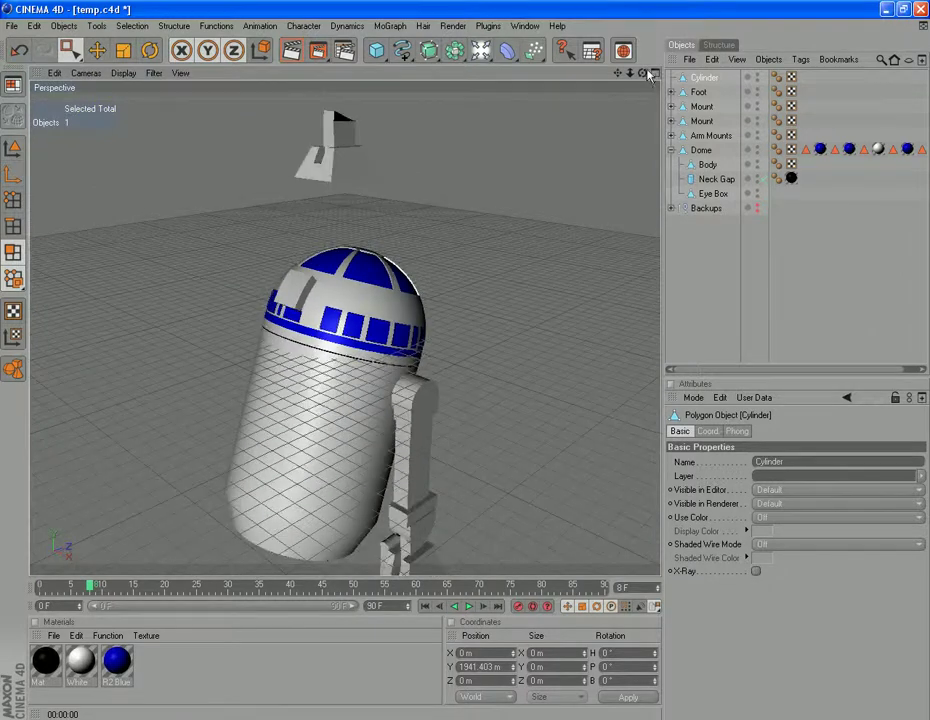
left_click_drag(643, 74, 446, 249)
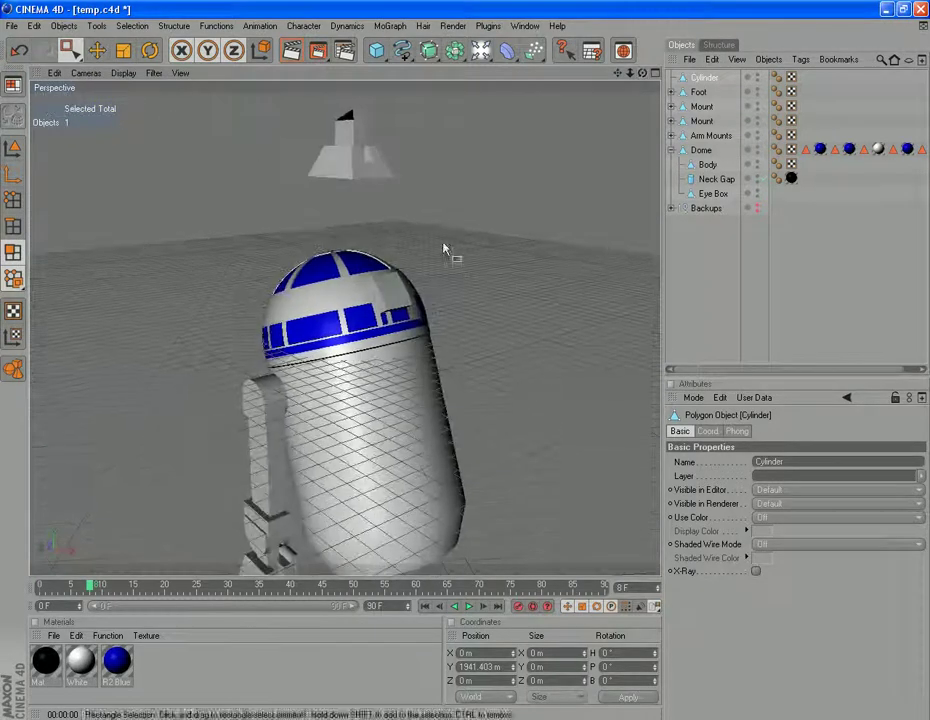
left_click(702, 152)
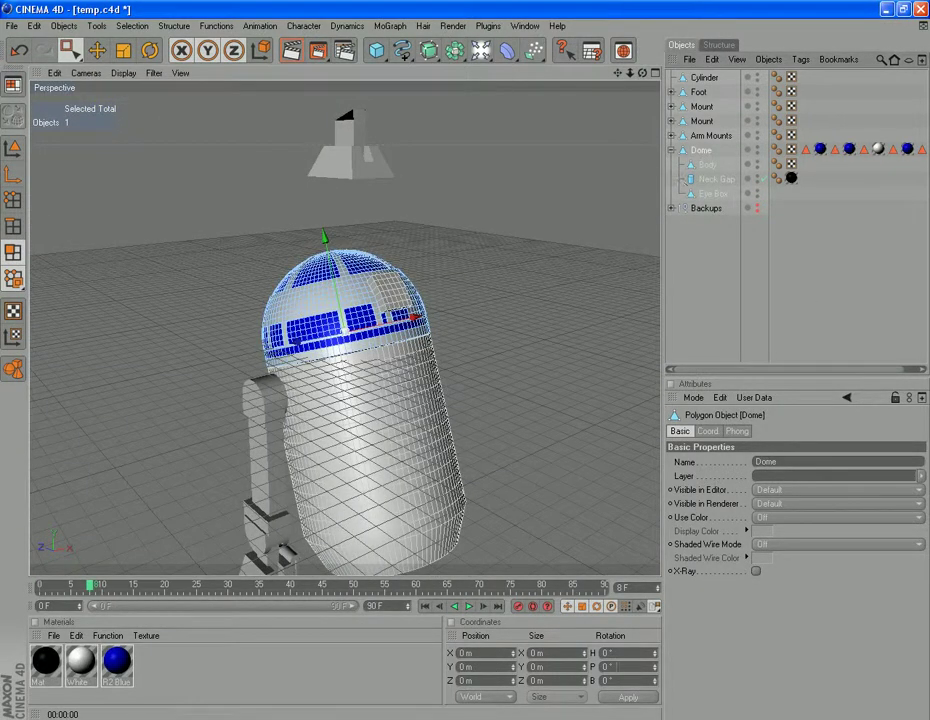
left_click(149, 50)
left_click(12, 148)
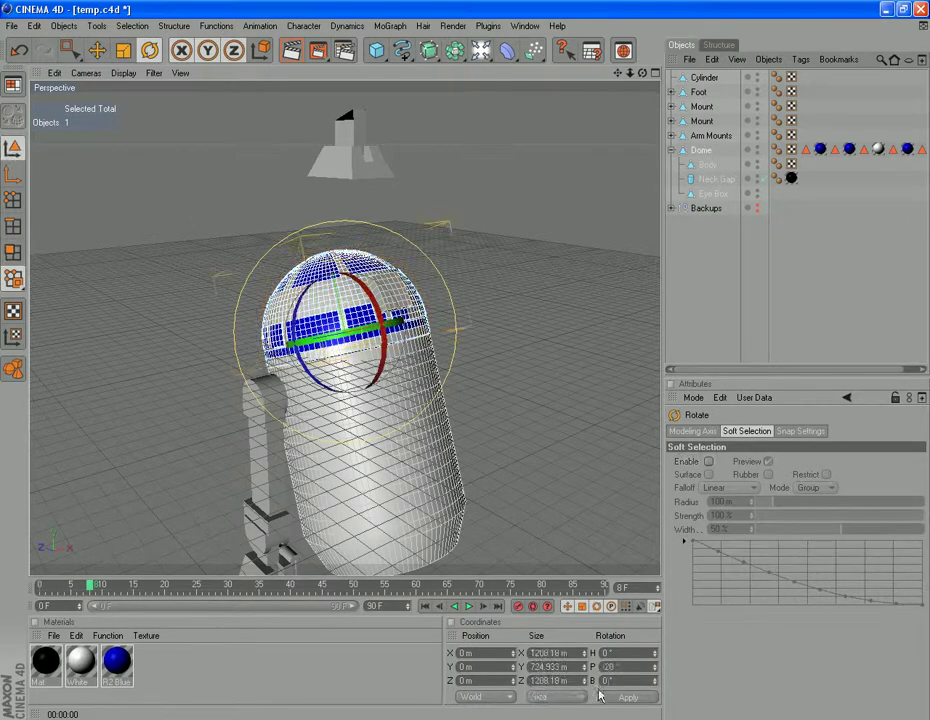
left_click_drag(617, 667, 443, 630)
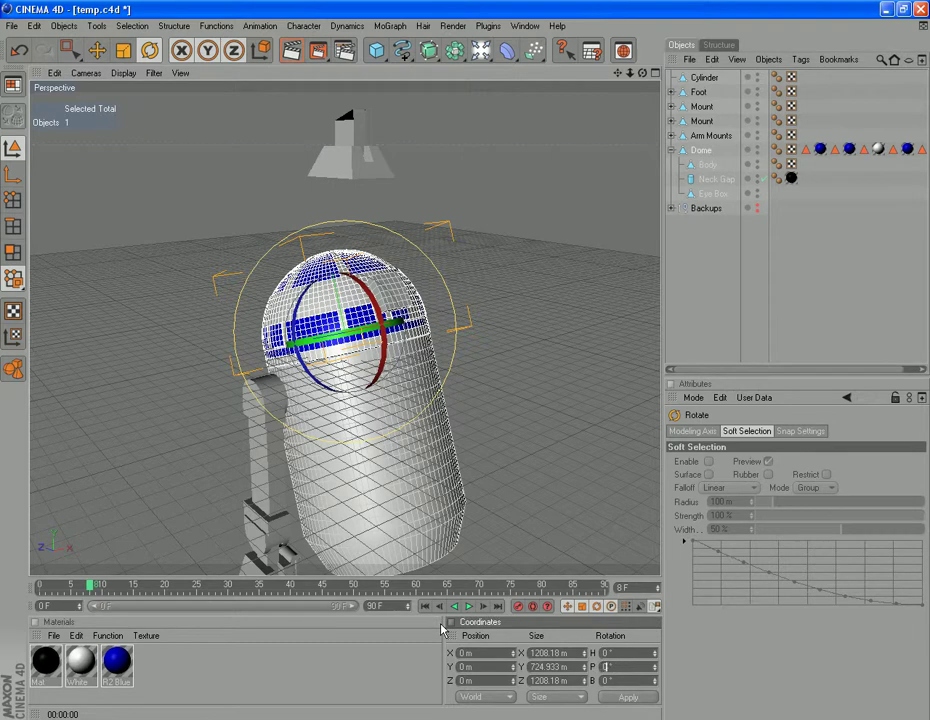
left_click(621, 700)
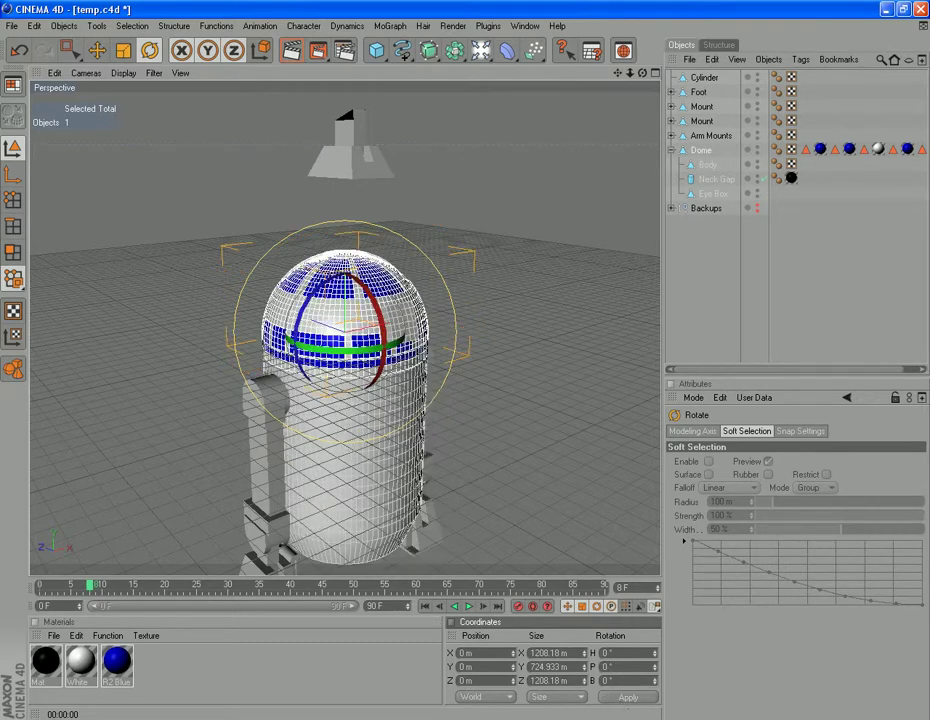
Step: Select two points on the bottom rim of the Body object and copy their world Y position
left_click_drag(617, 73, 630, 4)
left_click(13, 200)
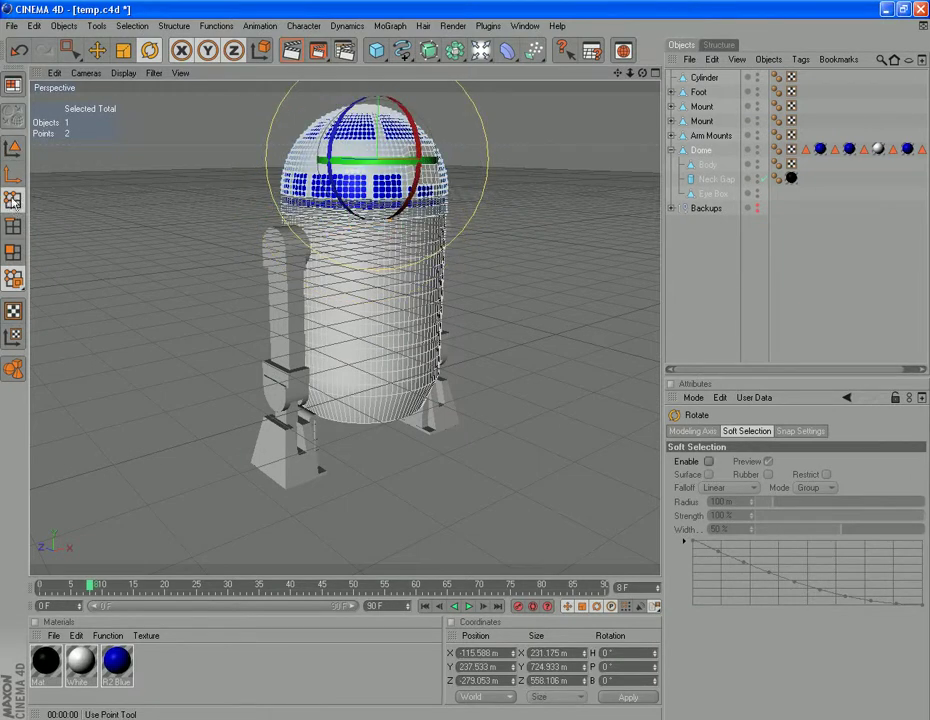
left_click(707, 164)
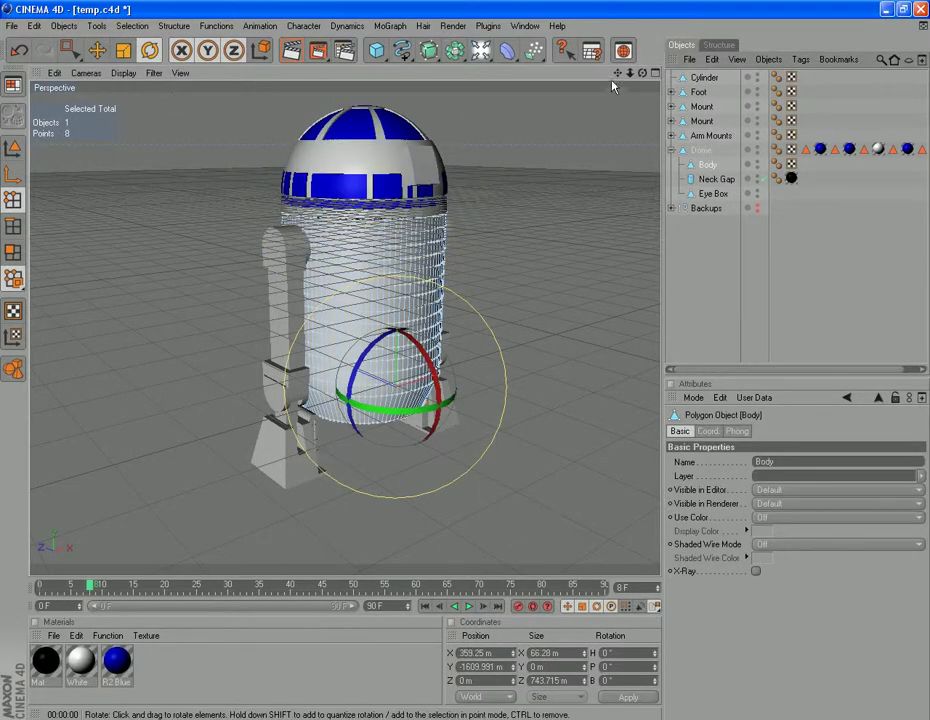
left_click_drag(617, 75, 592, 6)
scroll(421, 427, "up", 3)
left_click_drag(420, 428, 395, 492)
left_click(68, 50)
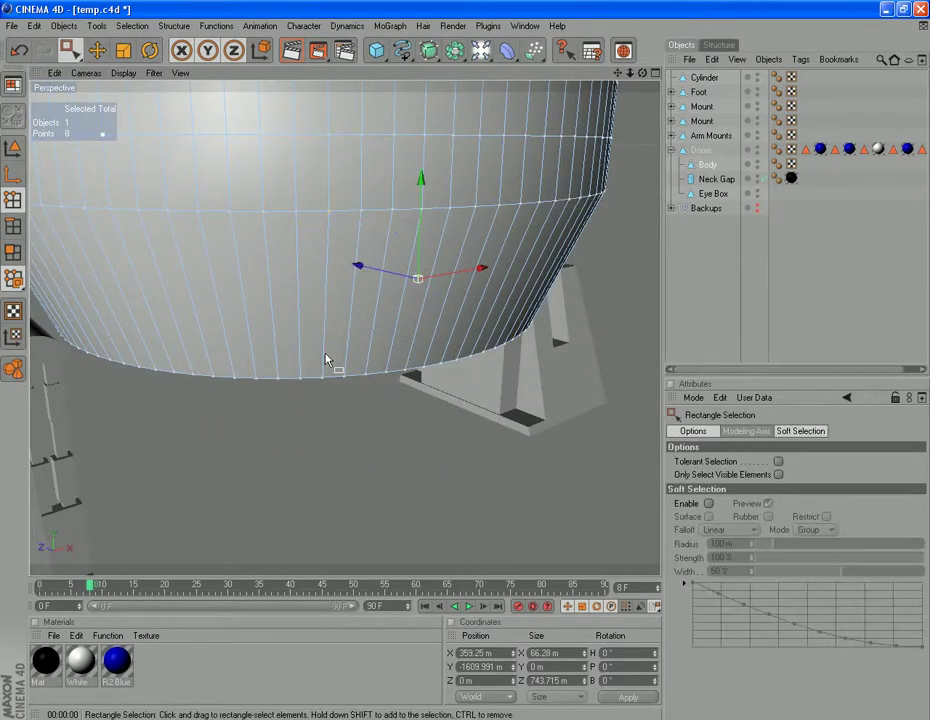
left_click_drag(325, 360, 380, 428)
left_click(489, 698)
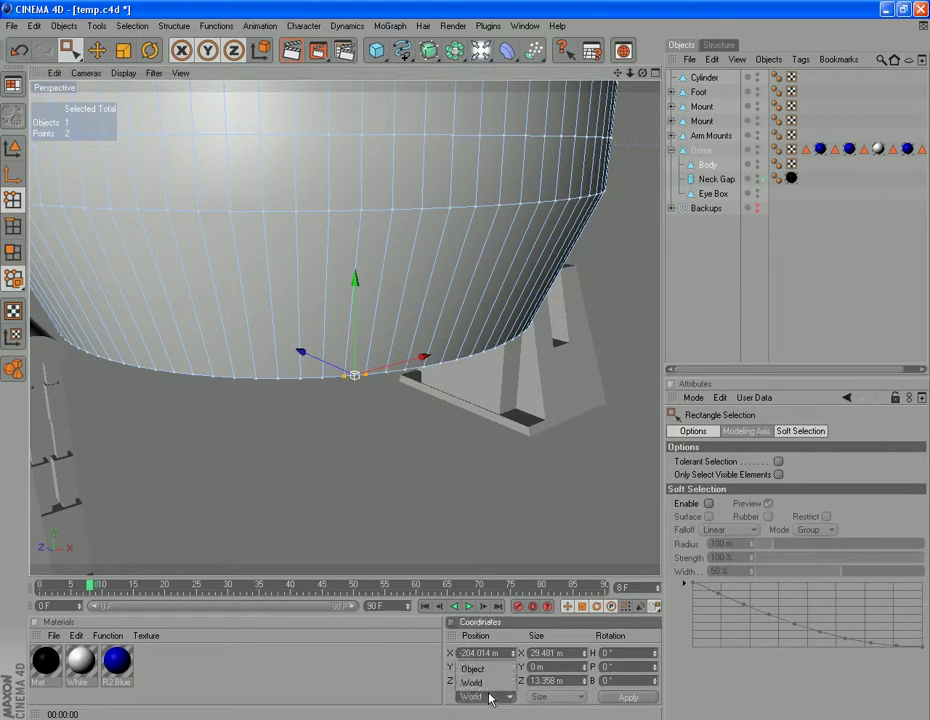
left_click(488, 684)
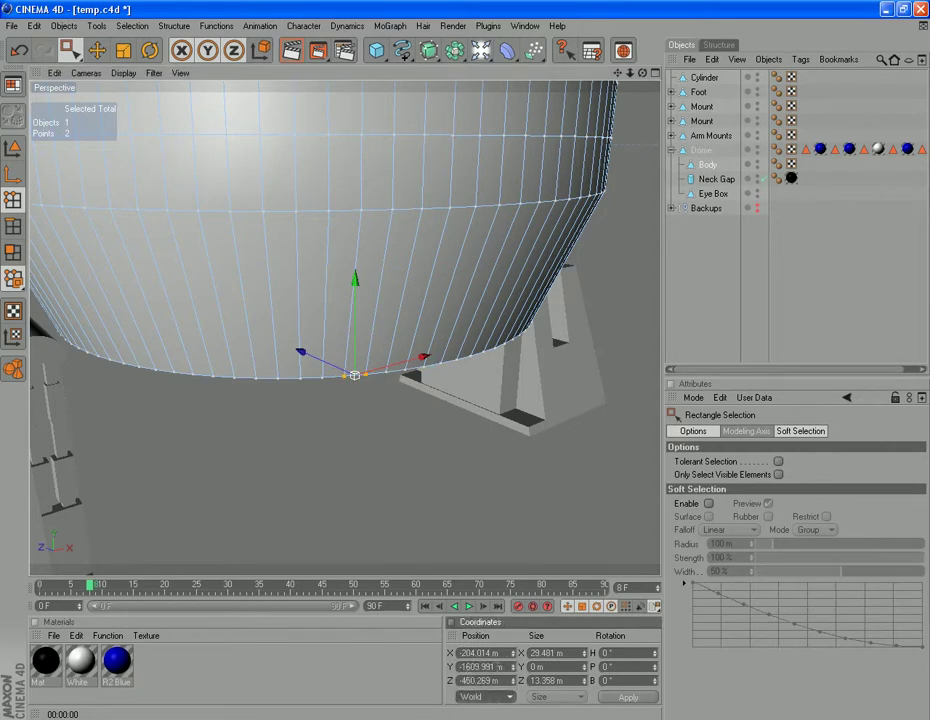
left_click_drag(499, 667, 386, 649)
key("ctrl+c")
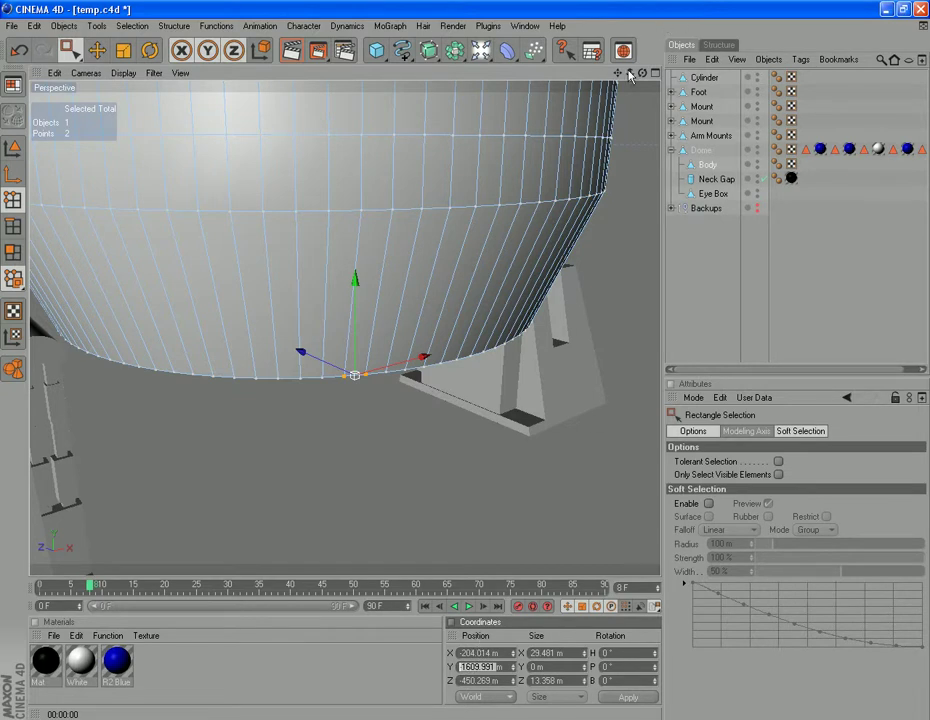
Step: Apply the copied Y position of -1609.991 m to the Cylinder object's selected points
left_click_drag(619, 74, 594, 310)
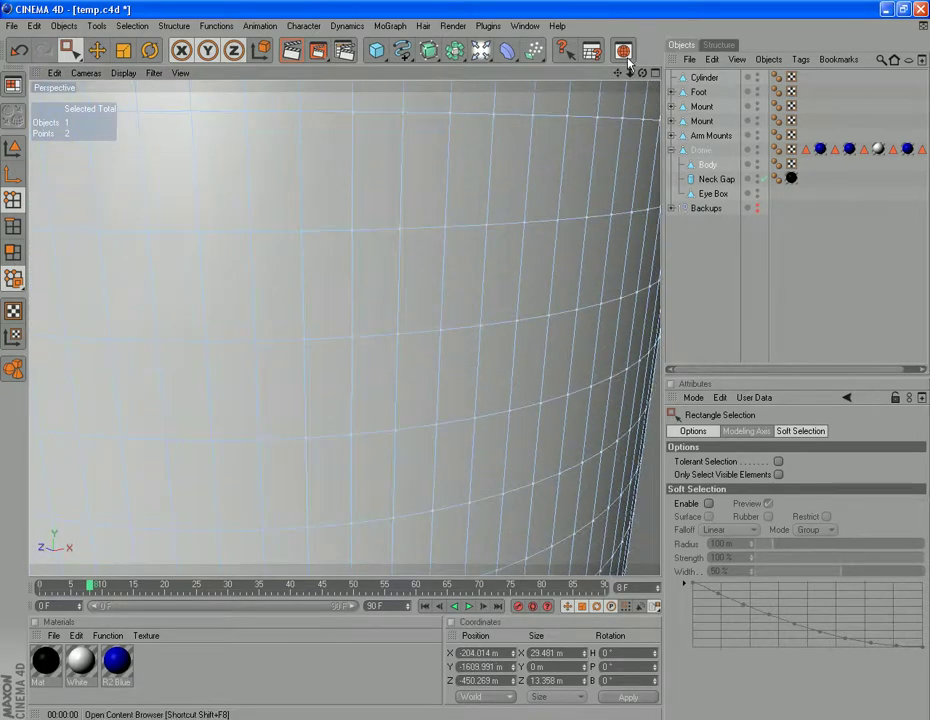
left_click_drag(624, 78, 618, 340)
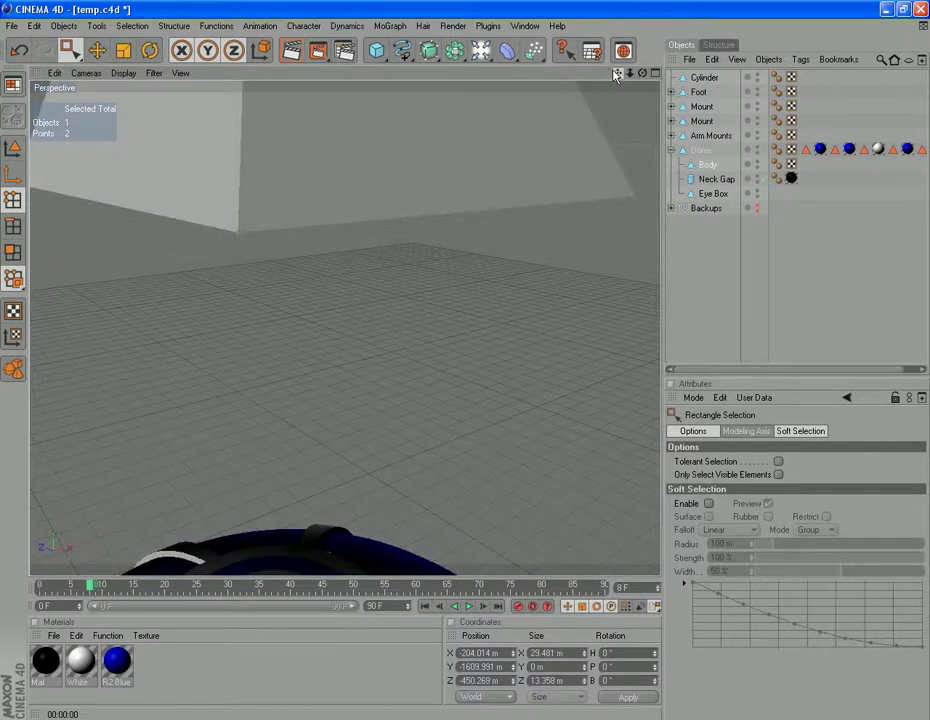
left_click_drag(617, 77, 617, 670)
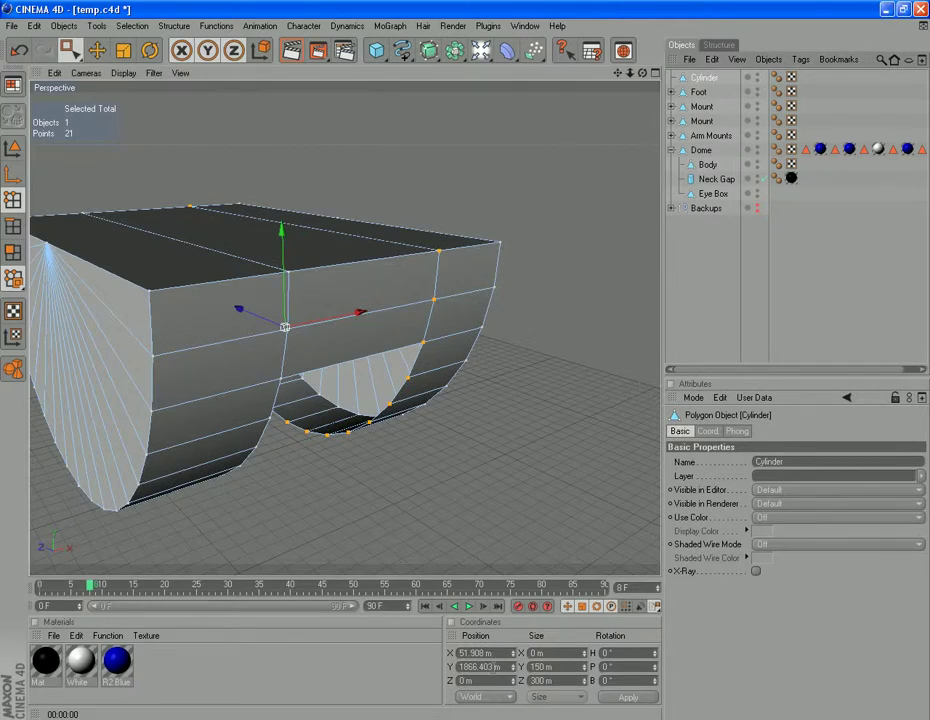
left_click_drag(495, 667, 370, 667)
key("ctrl+v")
left_click(624, 699)
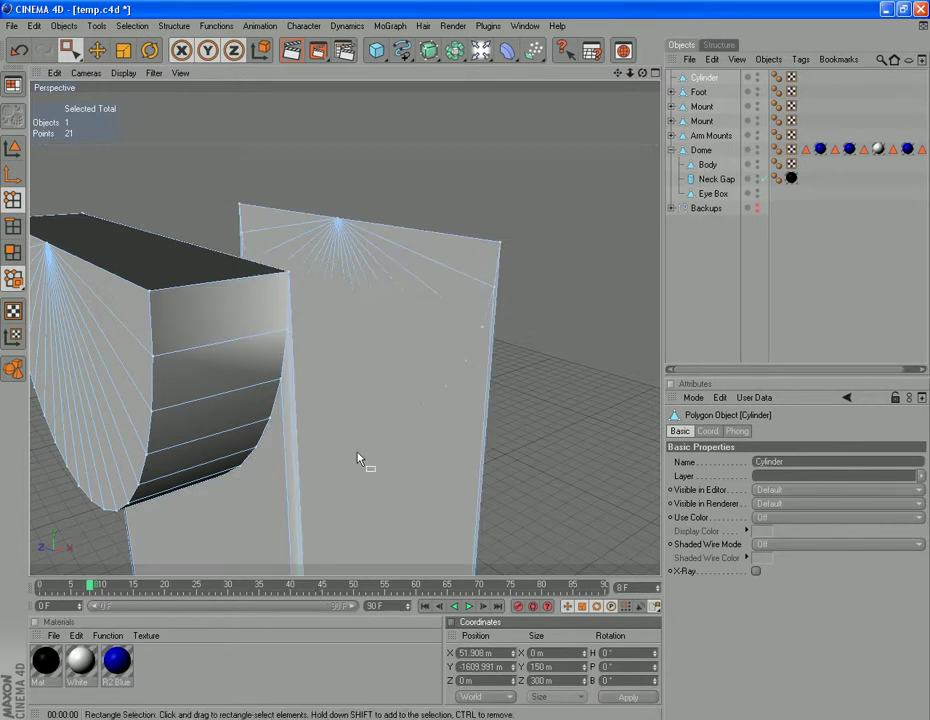
Step: Undo the Y move of the Cylinder's points and set the whole Cylinder object's world Y position to -1609.991 m
scroll(360, 443, "down", 5)
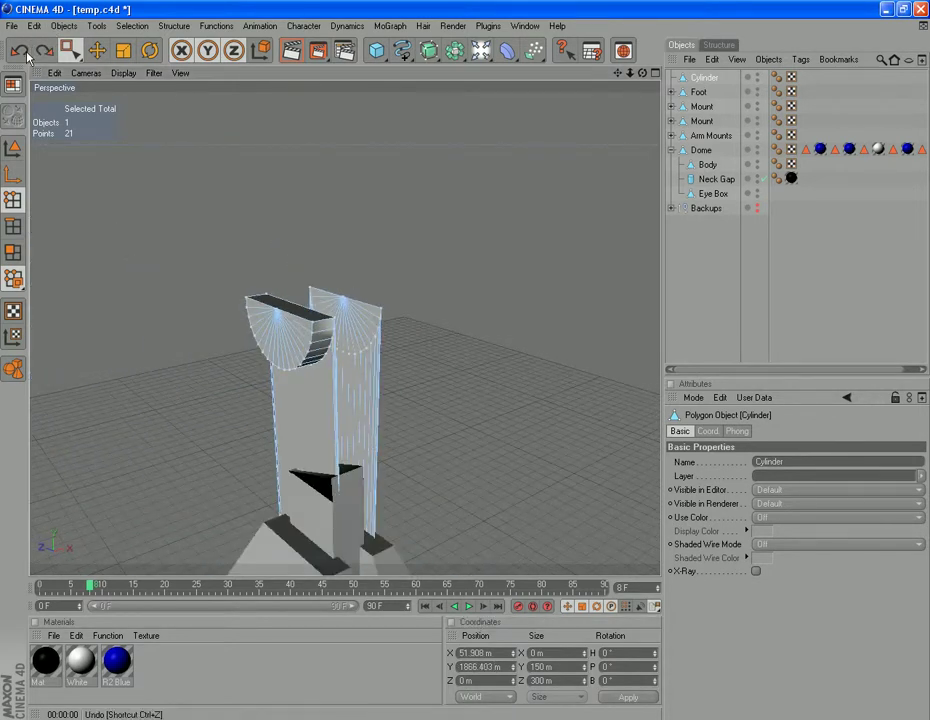
left_click(25, 54)
left_click(14, 149)
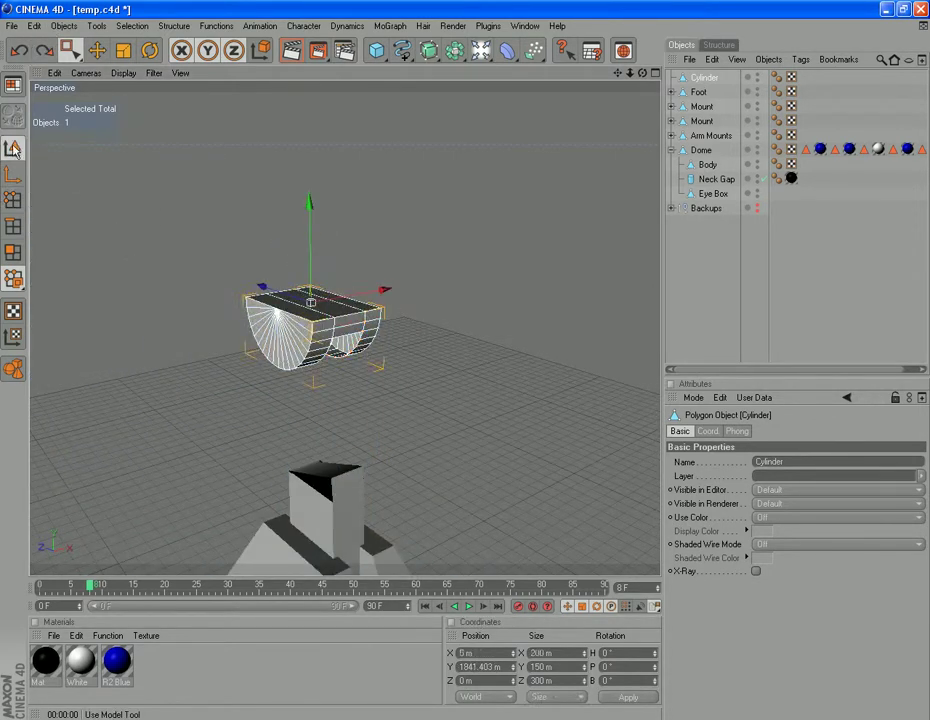
left_click_drag(493, 668, 386, 671)
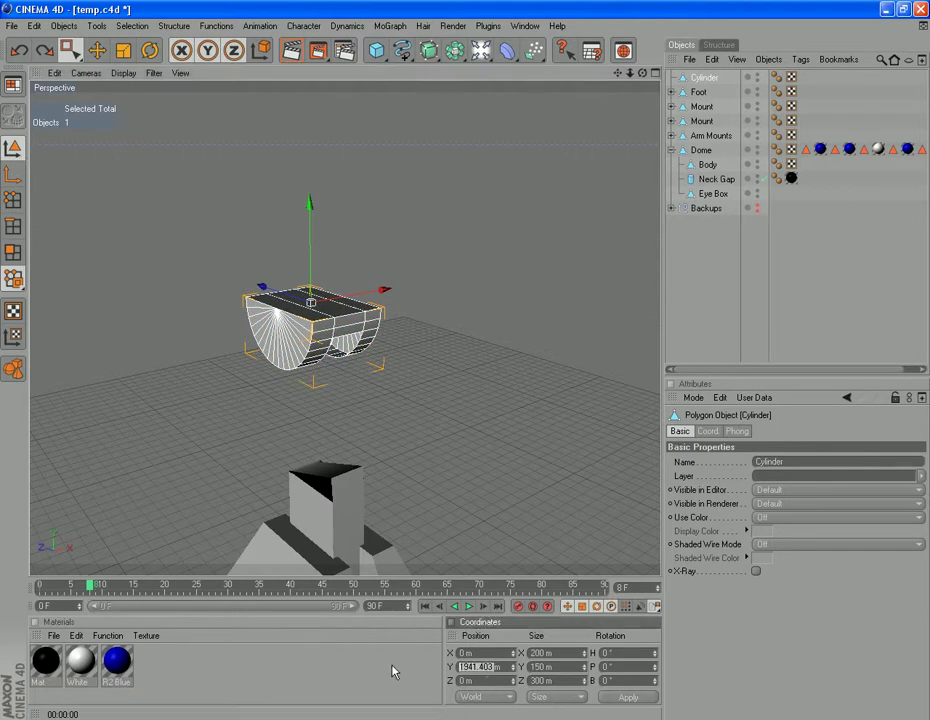
type("-1609.991")
left_click(630, 700)
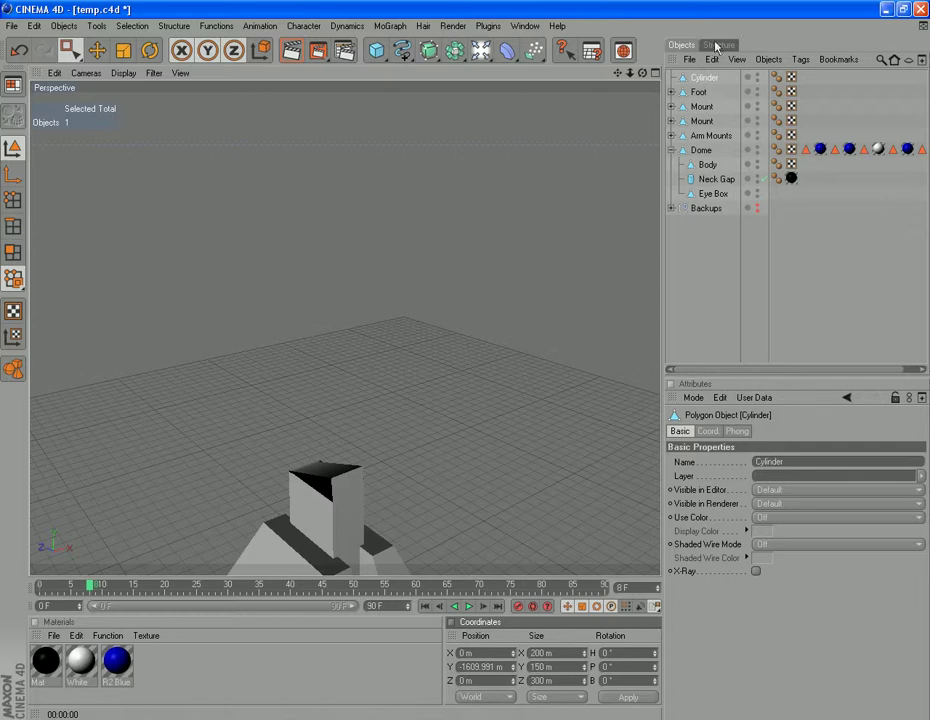
Step: Select the Foot object nested under the first Mount in the object hierarchy
scroll(390, 426, "down", 5)
scroll(395, 426, "down", 3)
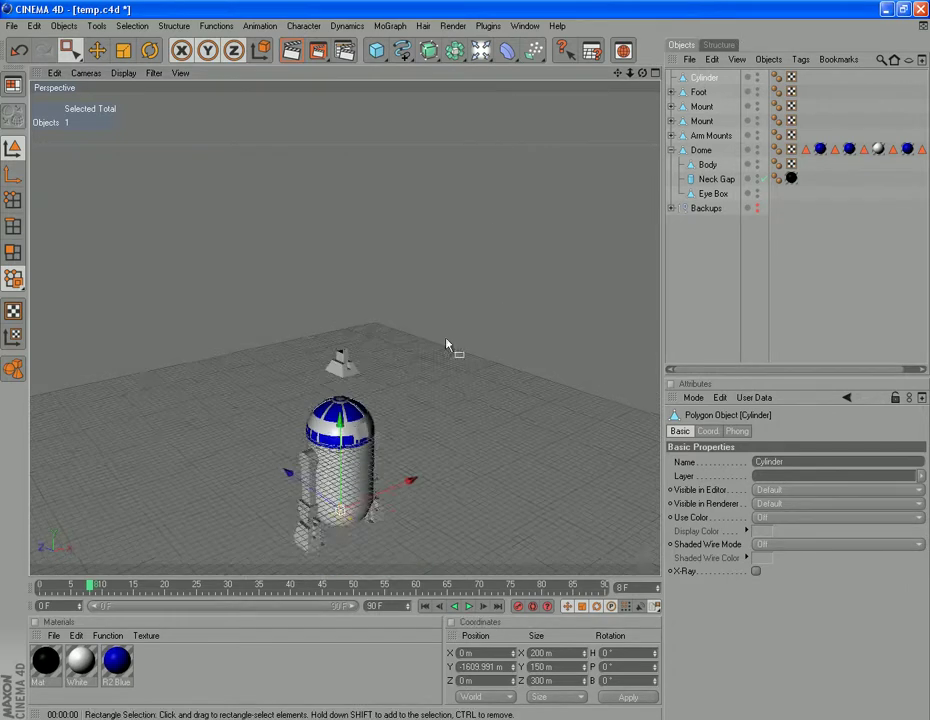
left_click_drag(618, 75, 619, 6)
scroll(494, 400, "up", 5)
scroll(474, 382, "up", 6)
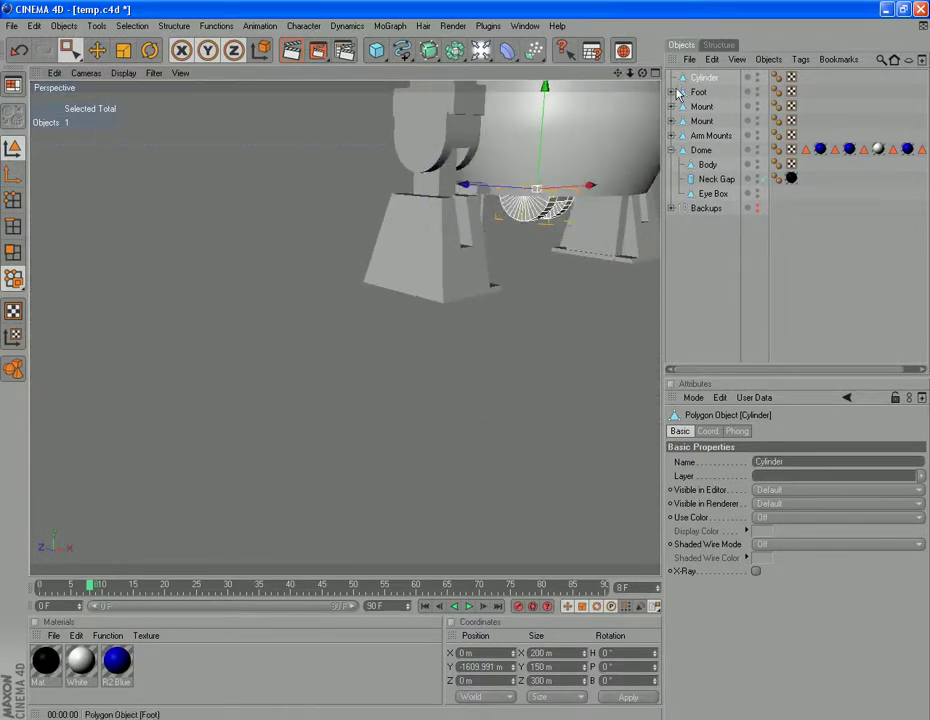
left_click(671, 92)
left_click(712, 107)
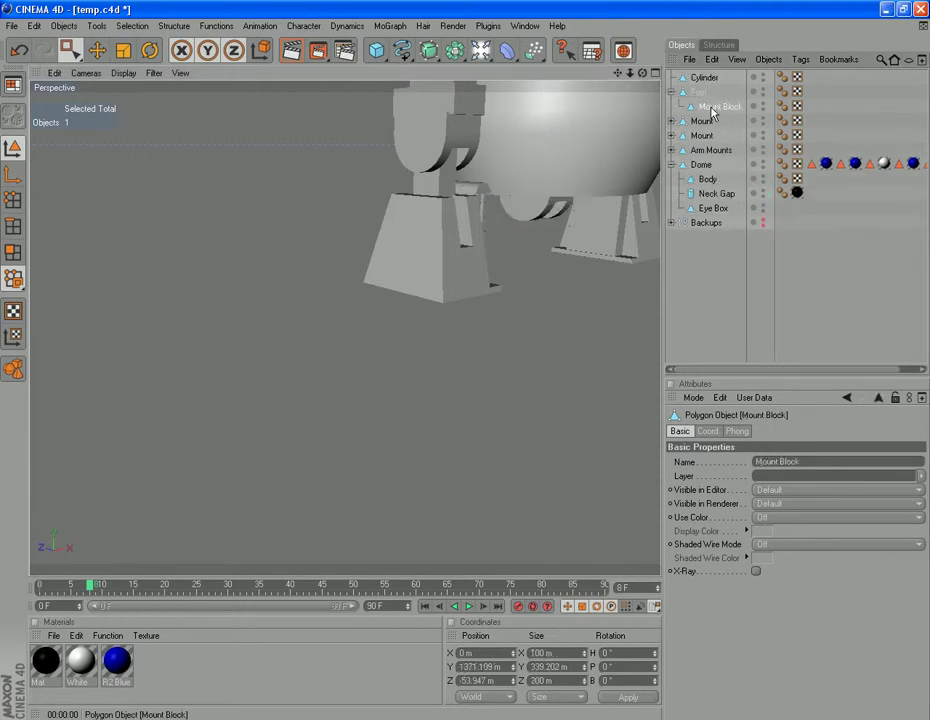
left_click(697, 94)
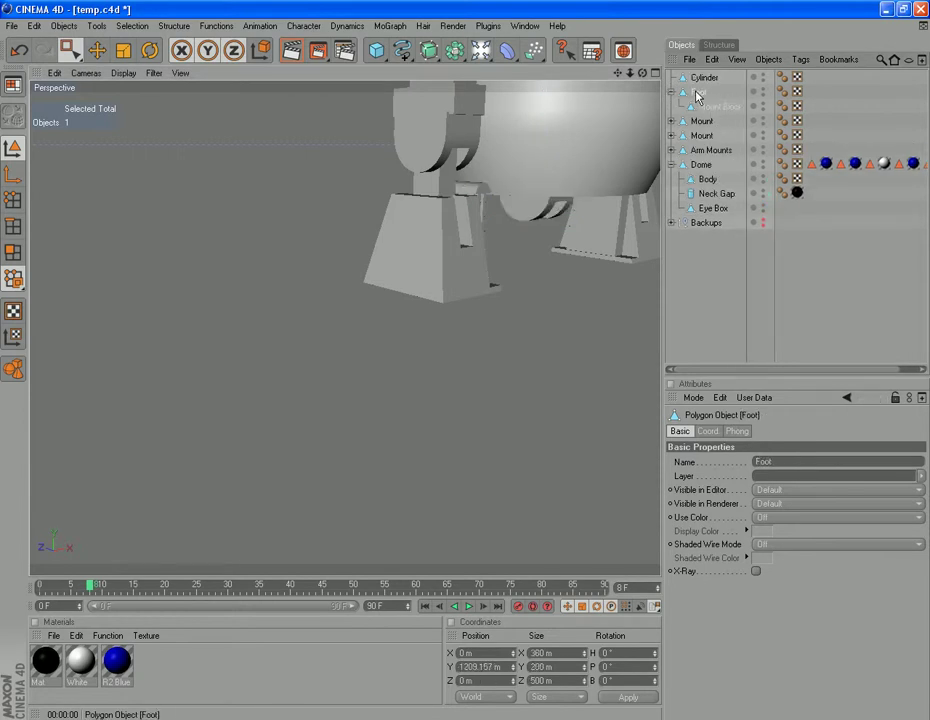
left_click(671, 121)
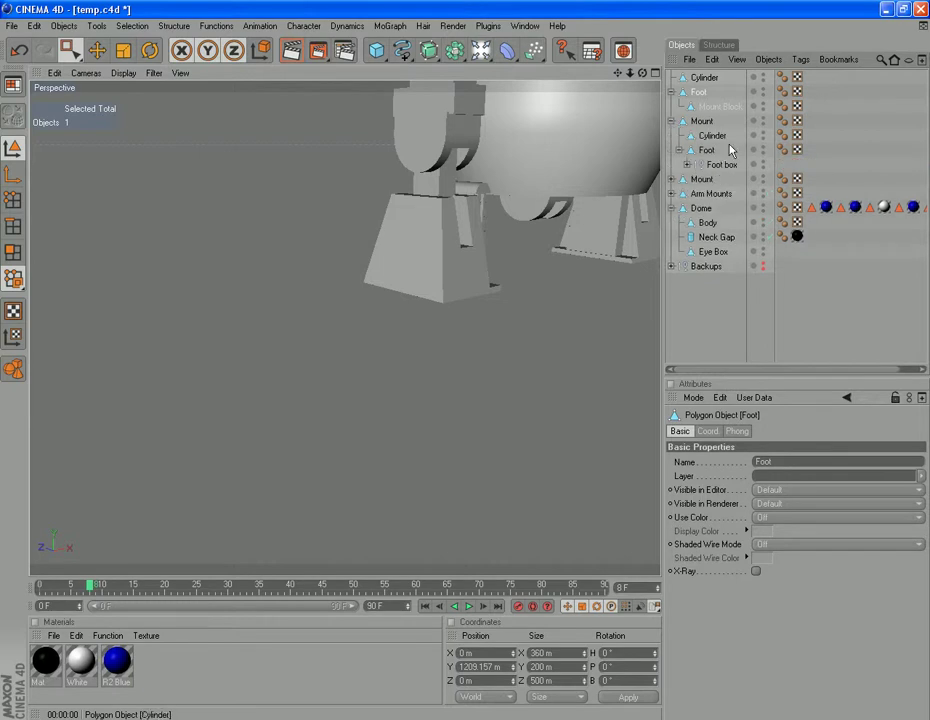
left_click(707, 150)
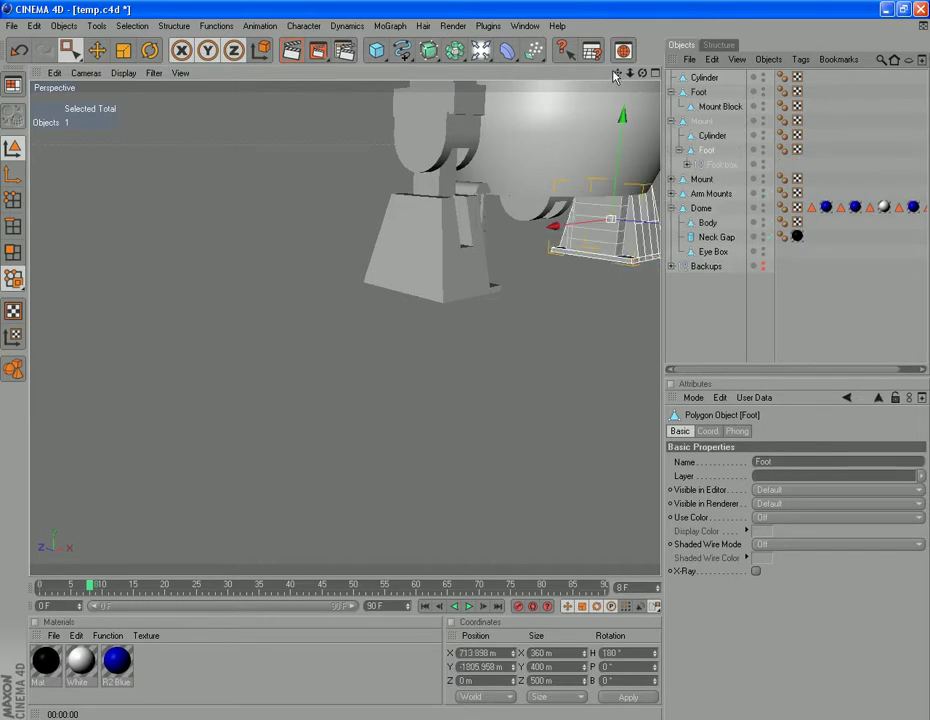
Step: Select a point on the bottom edge of the nested Foot and copy its world Y position
left_click_drag(617, 73, 384, 87)
scroll(481, 371, "up", 5)
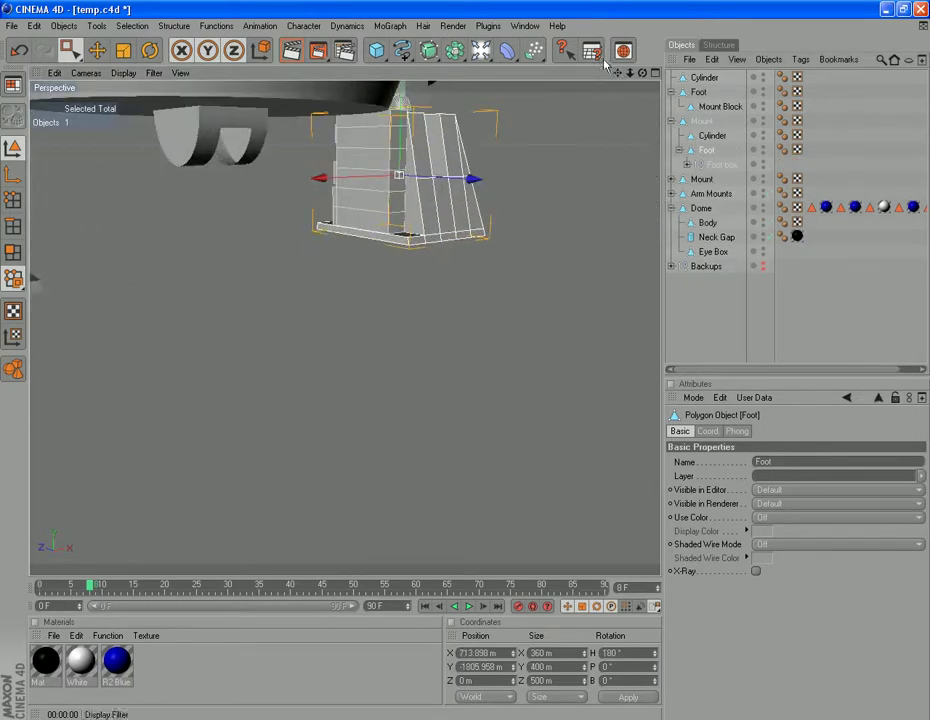
left_click_drag(618, 75, 608, 291)
scroll(550, 420, "up", 4)
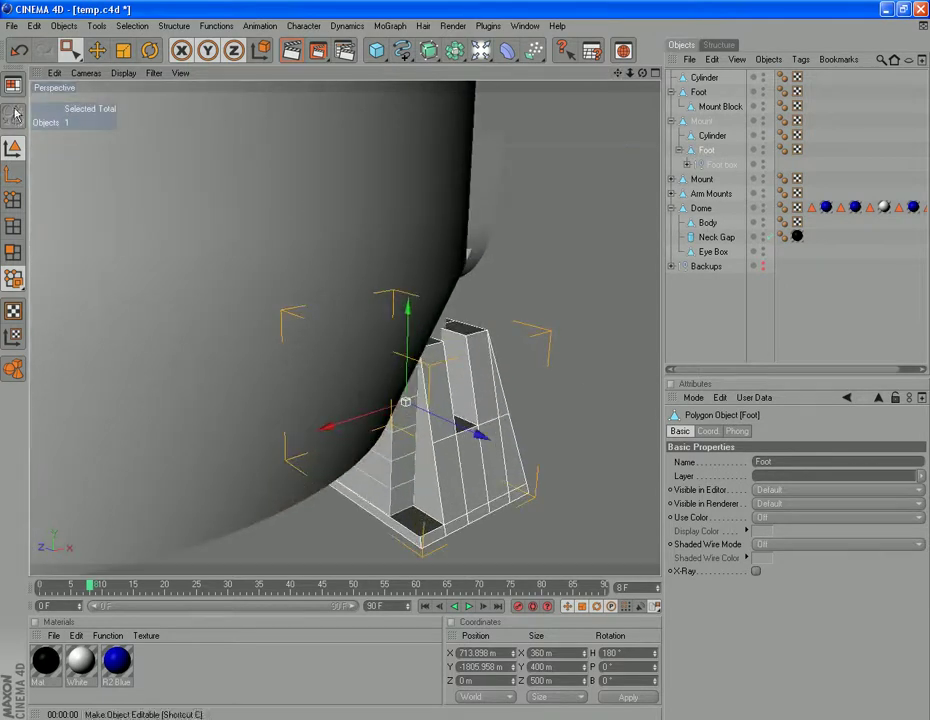
left_click(9, 200)
left_click(9, 199)
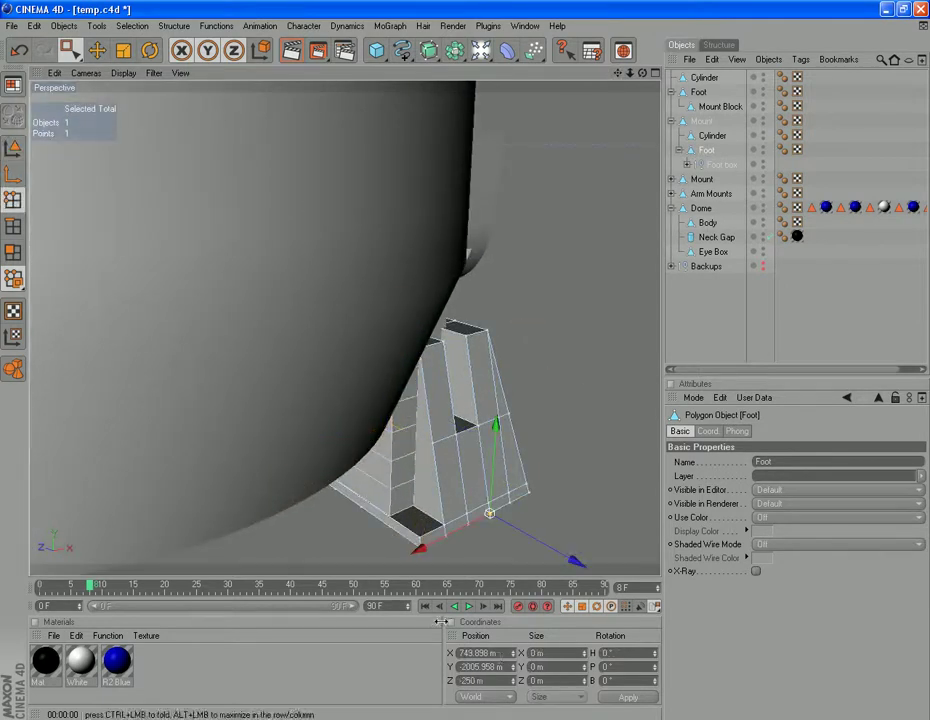
left_click(389, 525)
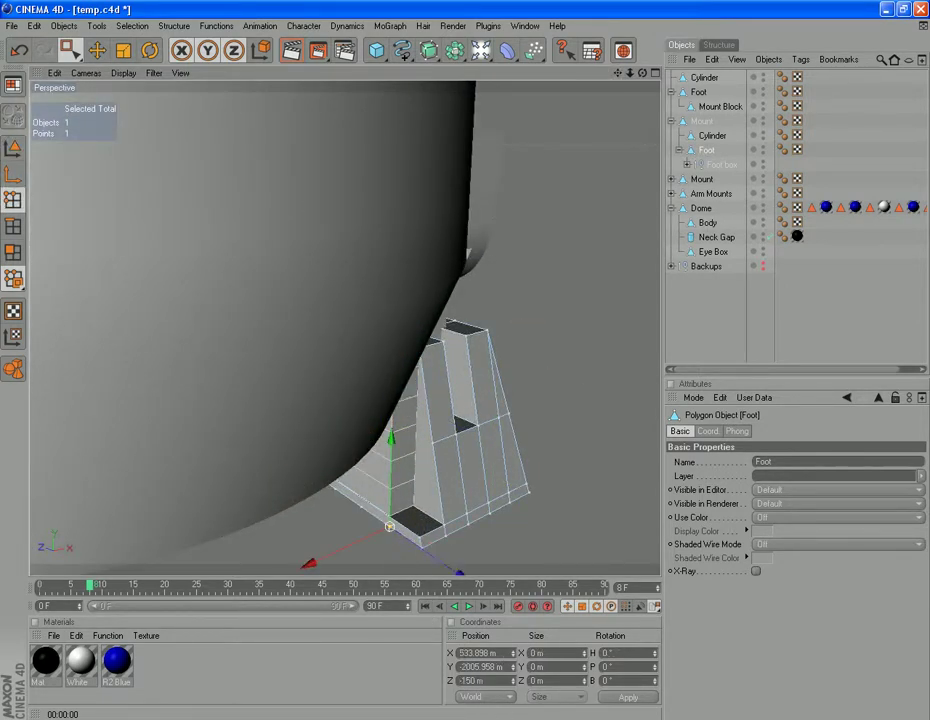
left_click_drag(497, 667, 418, 664)
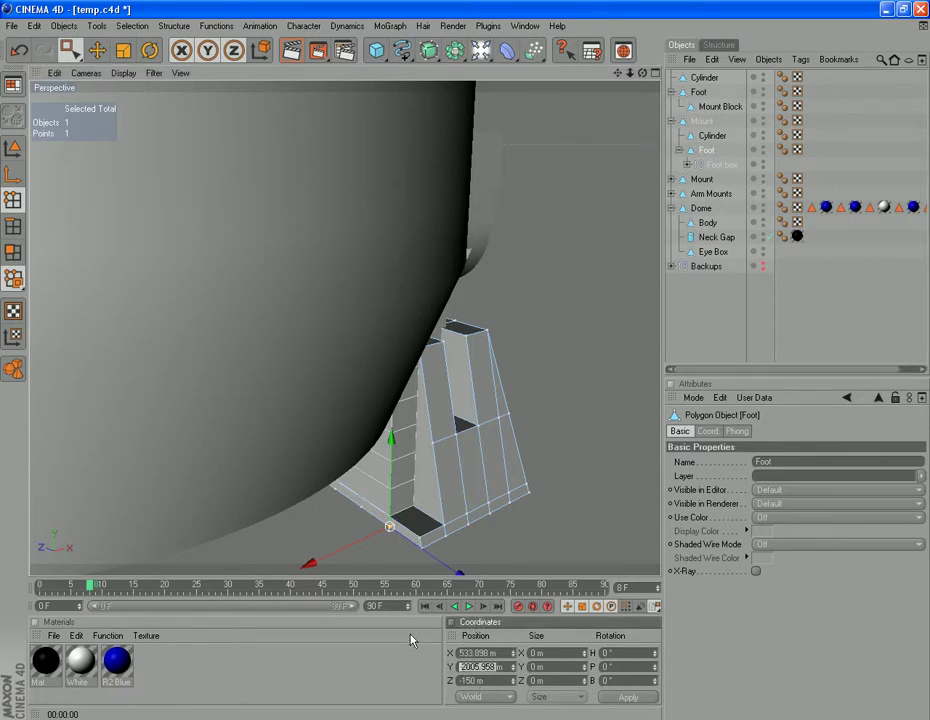
Step: Set the whole top-level Foot object's world Y position to -2005.958+100 m, including its Mount Block
left_click(672, 92)
left_click(686, 93)
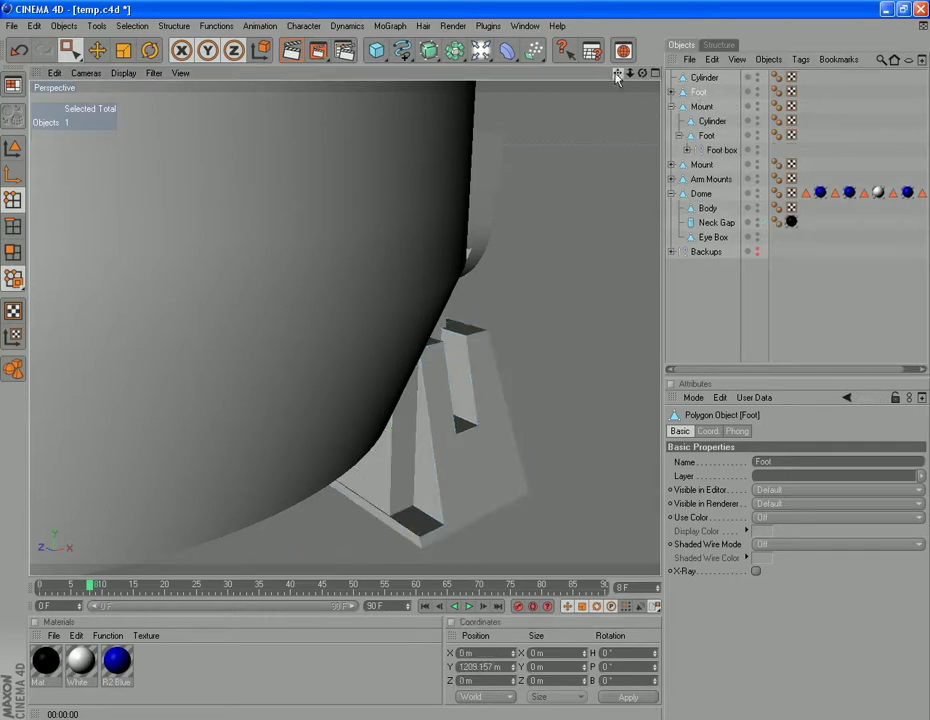
left_click_drag(617, 73, 533, 221)
left_click_drag(616, 77, 627, 419)
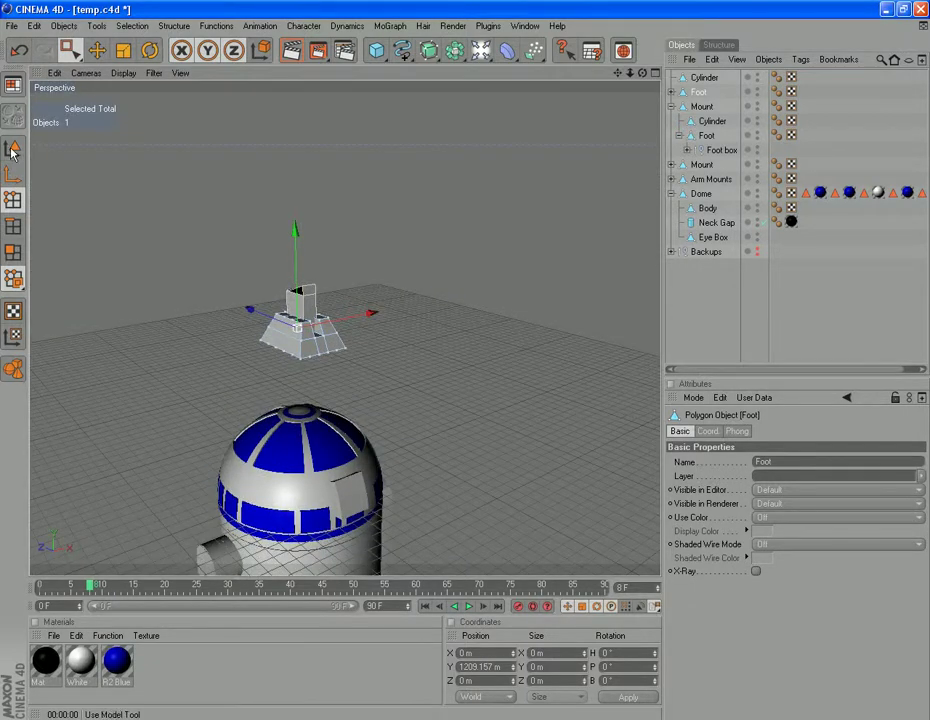
left_click_drag(642, 73, 610, 105)
left_click(14, 149)
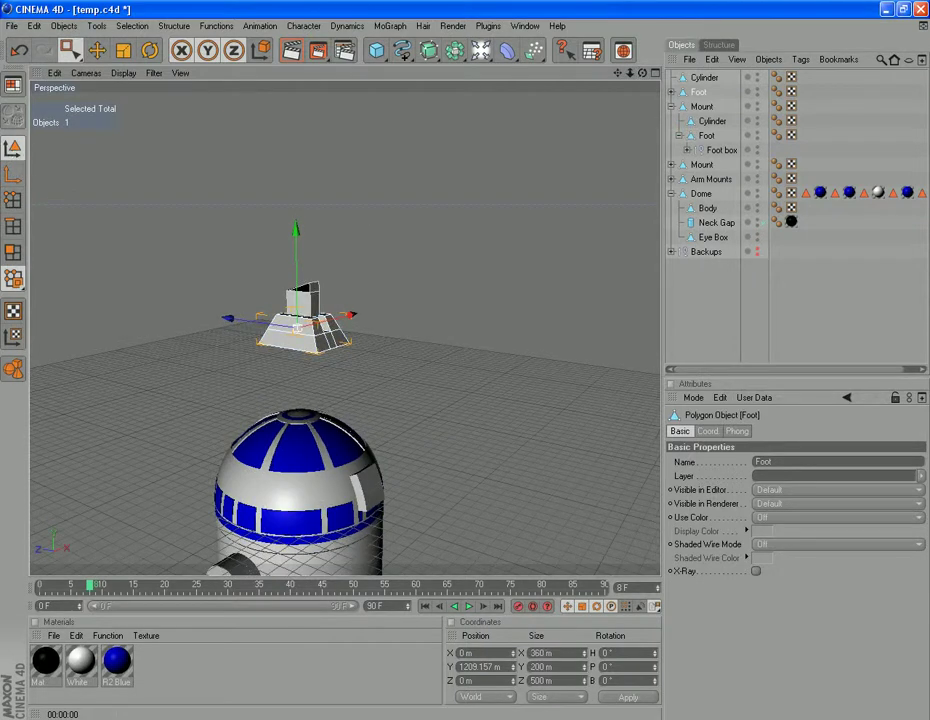
left_click_drag(494, 668, 357, 682)
type("-2005.958")
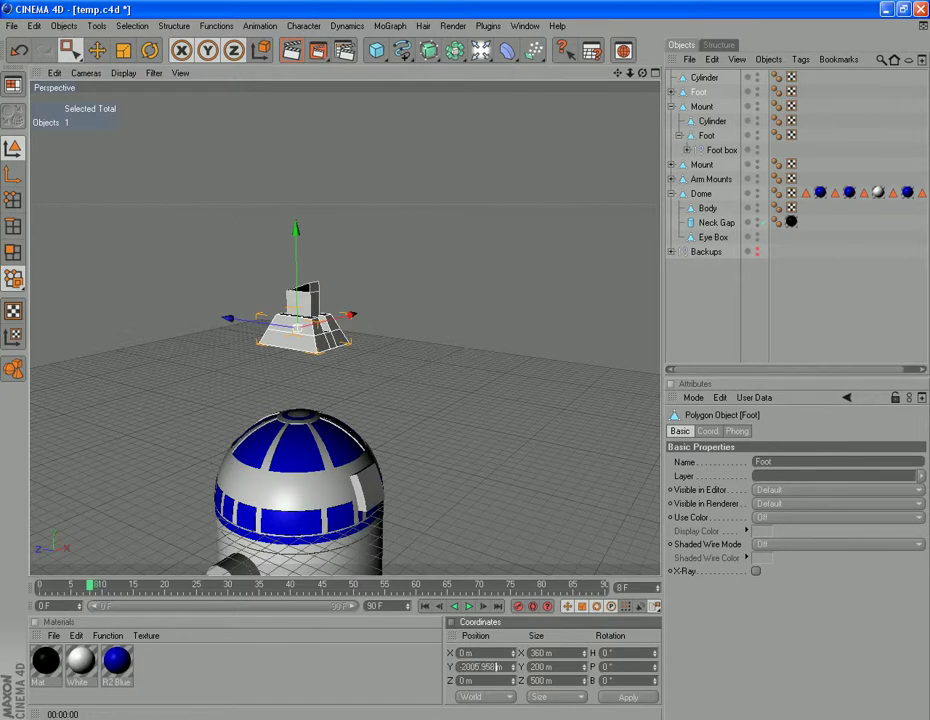
left_click(295, 326)
left_click_drag(512, 669, 411, 665)
type("2005.958 +100")
left_click(645, 698)
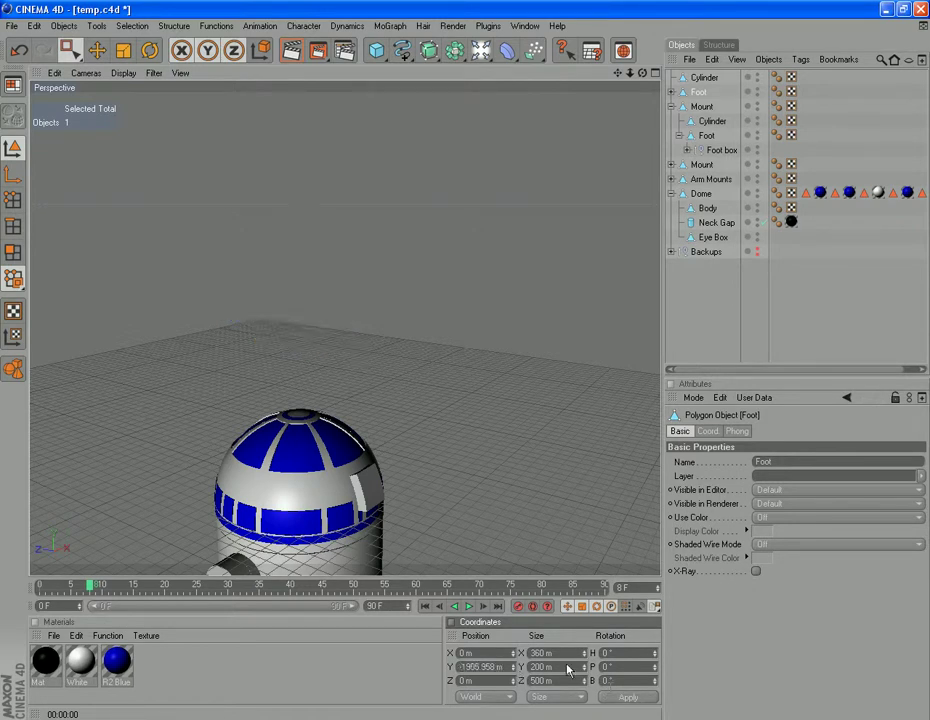
Step: Move the top-level Foot in the negative Z direction until it stands clear in front of the body
scroll(359, 539, "down", 7)
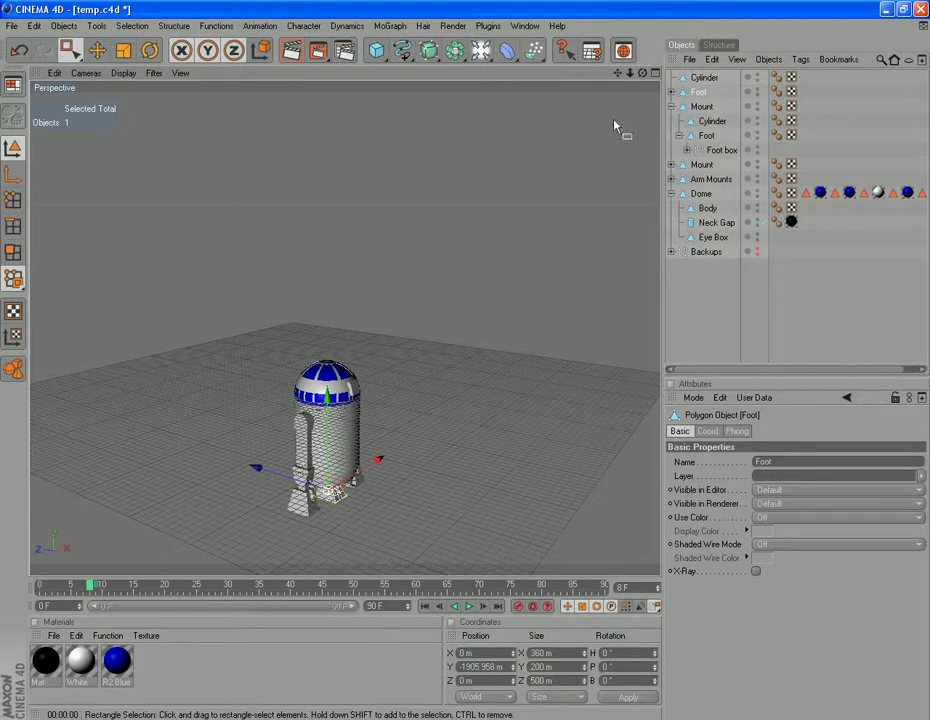
left_click_drag(642, 74, 409, 216)
left_click_drag(232, 495, 285, 492)
Step: Try tilting the Dome and its child objects to a pitch of -20°, undo the rotation and deselect everything
left_click(697, 194)
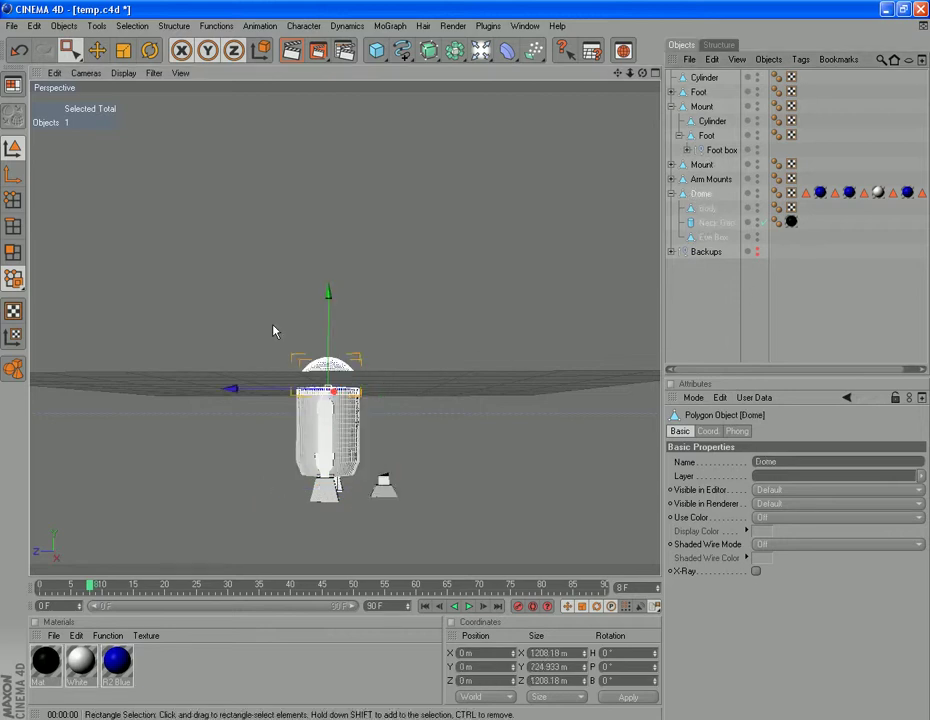
left_click(149, 50)
mouse_move(281, 343)
left_mouse_down()
mouse_move(291, 349)
mouse_move(272, 355)
left_mouse_up()
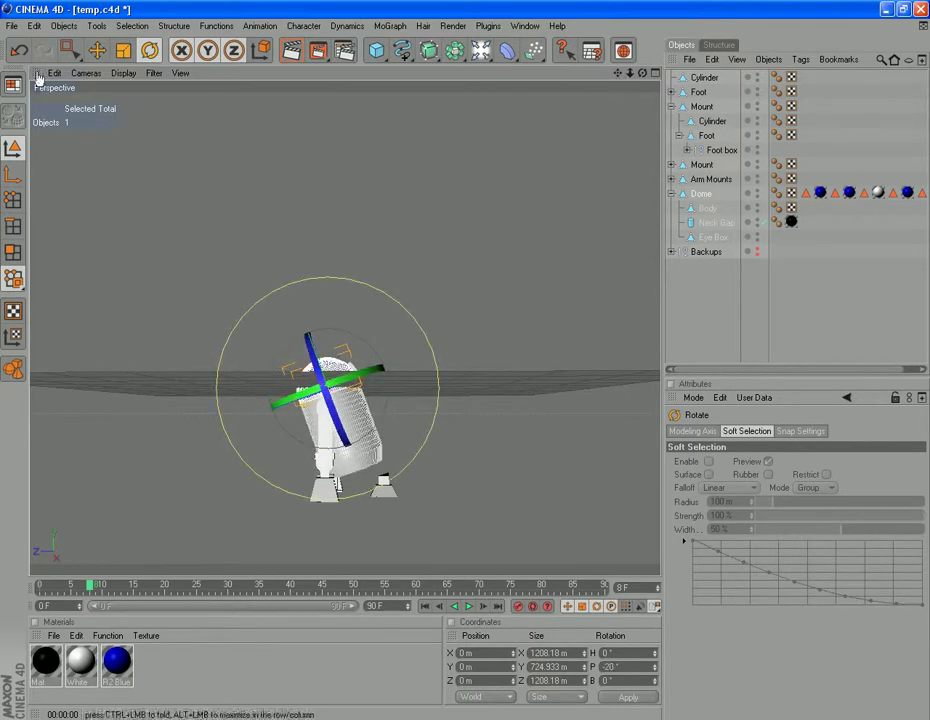
left_click(18, 48)
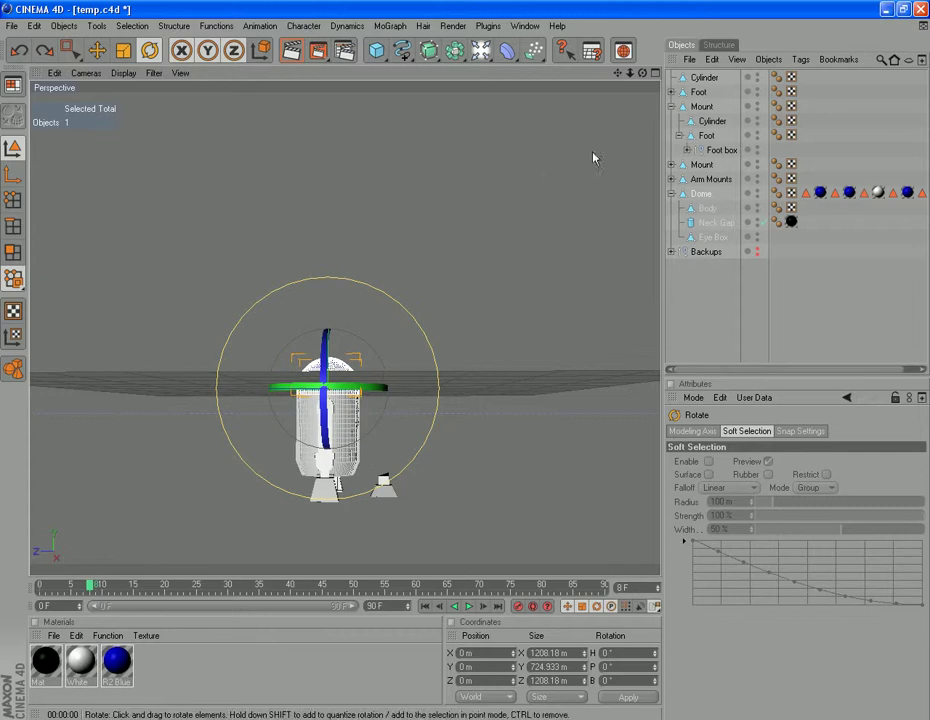
left_click(673, 301)
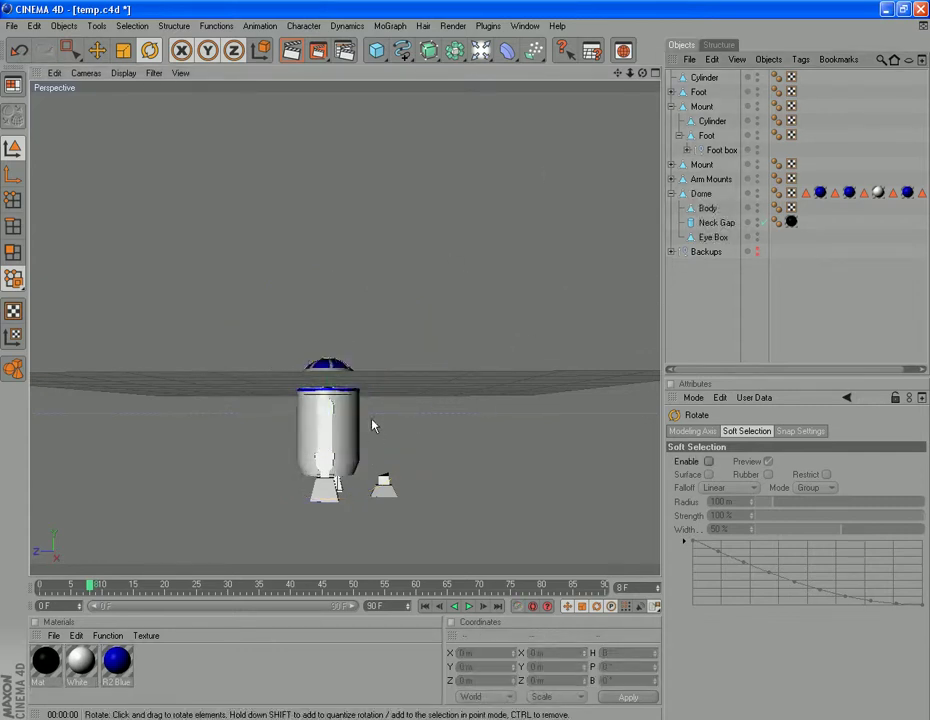